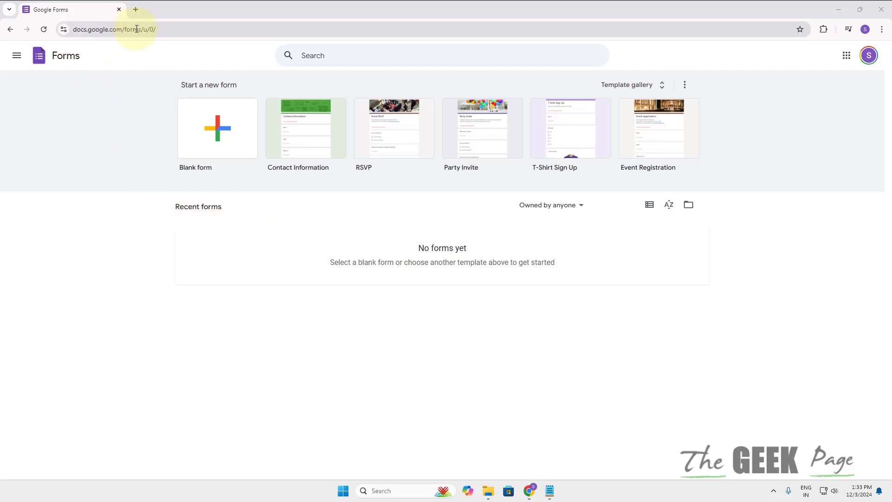
Step: In a new Chrome tab, search 'form google' and go to the Google Forms home page
click(135, 12)
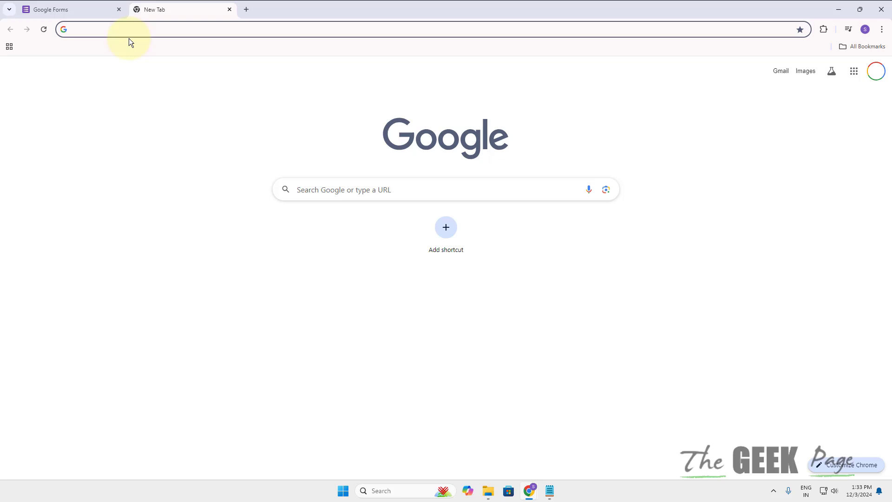
text(for)
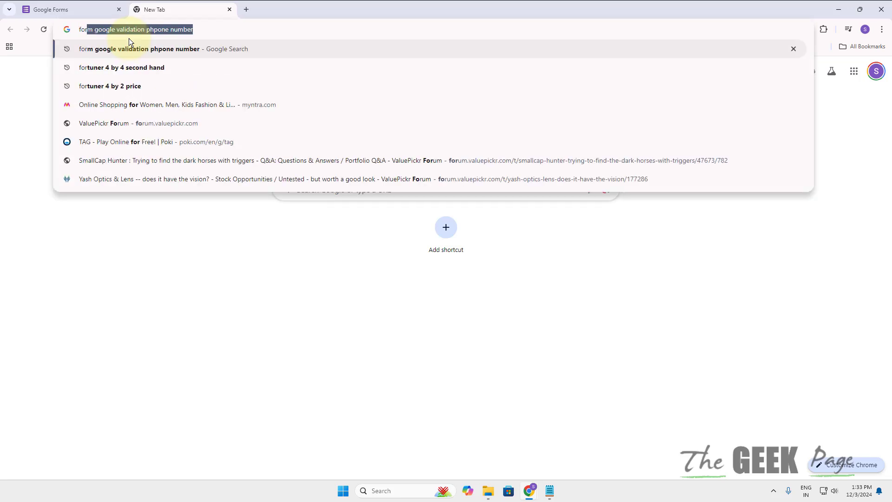
text(m google)
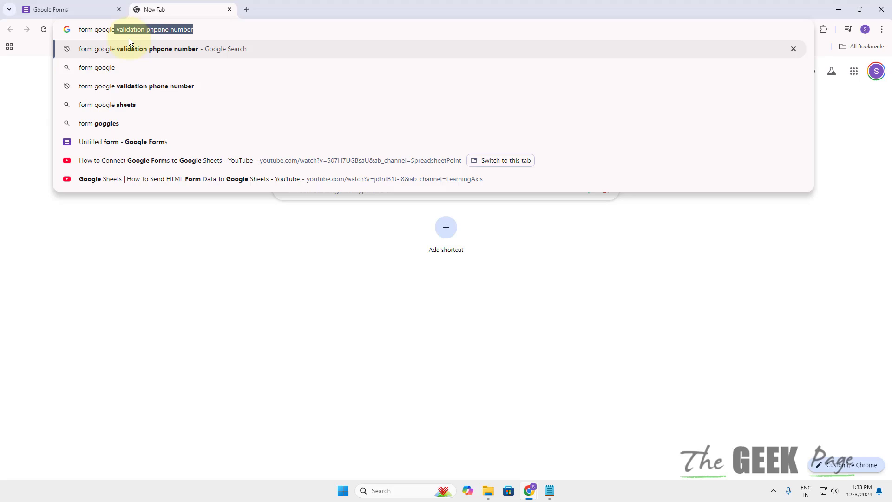
key(Delete)
key(Return)
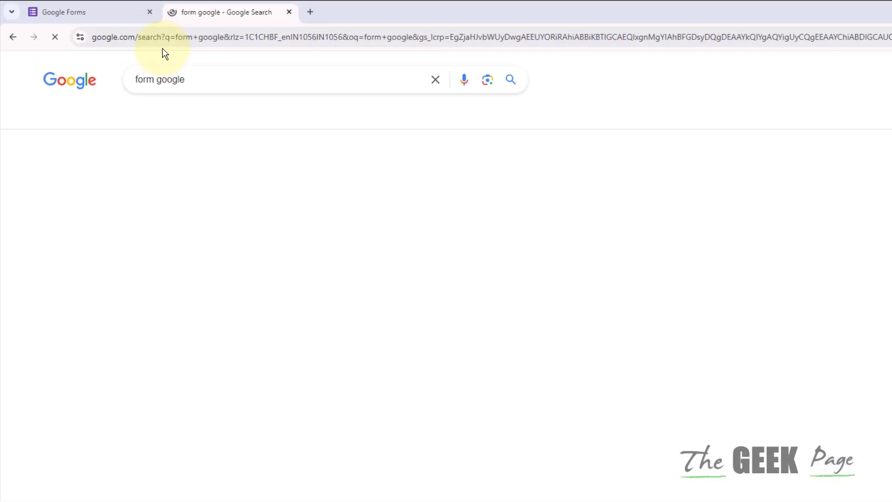
click(328, 291)
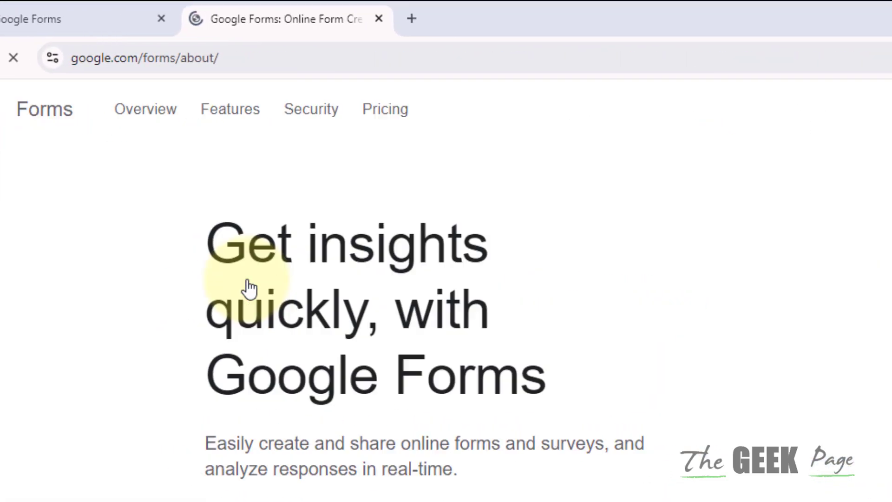
click(525, 116)
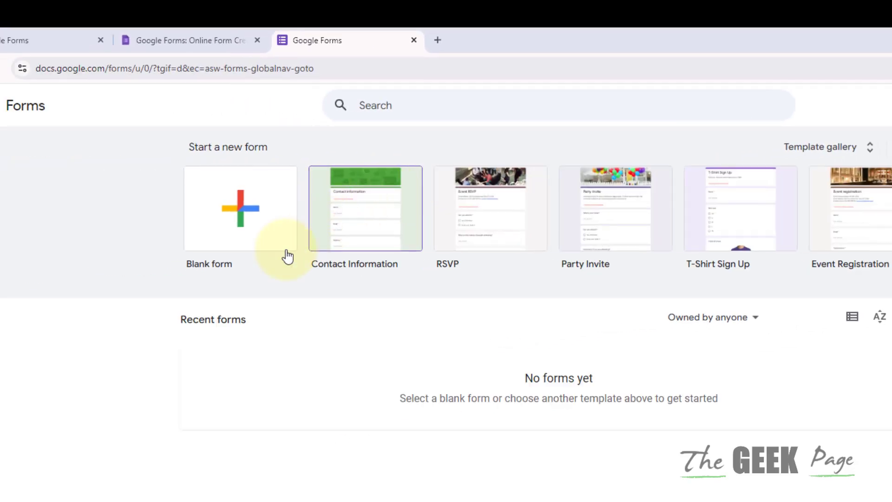
Step: Close the about-page and older Forms tabs, then browse the full template gallery
click(257, 40)
click(97, 40)
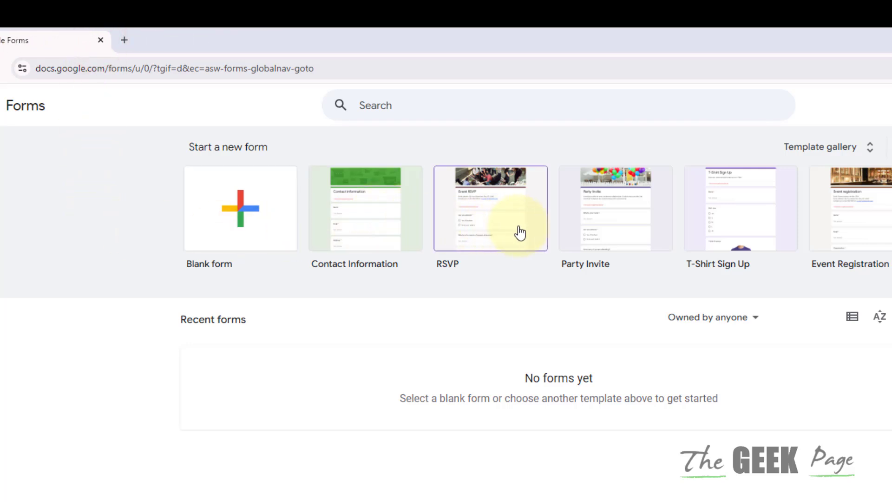
click(861, 158)
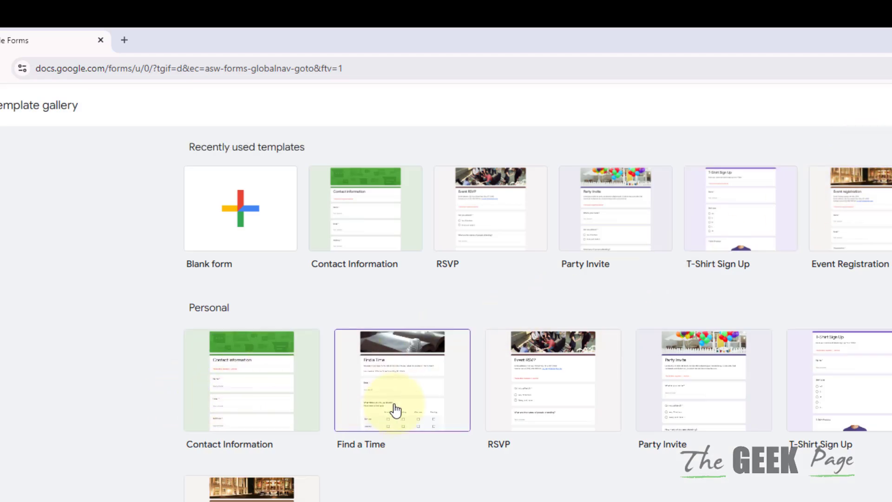
scroll(723, 437, down, 7)
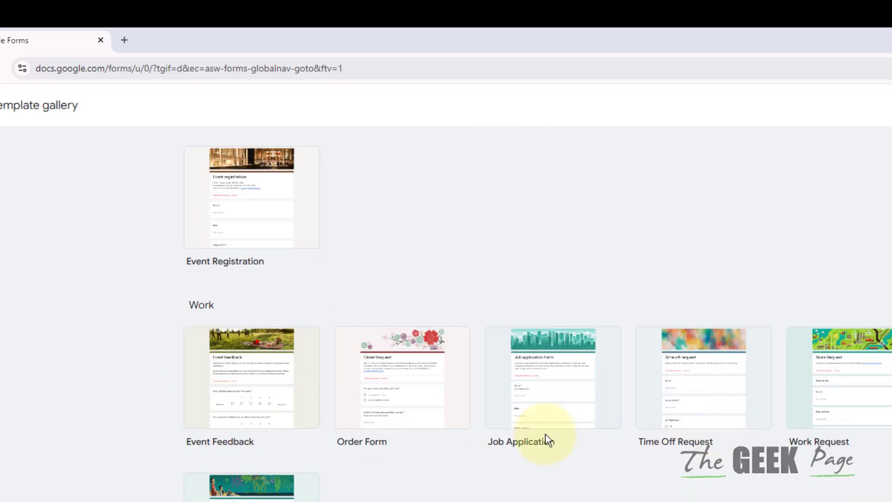
scroll(548, 399, down, 2)
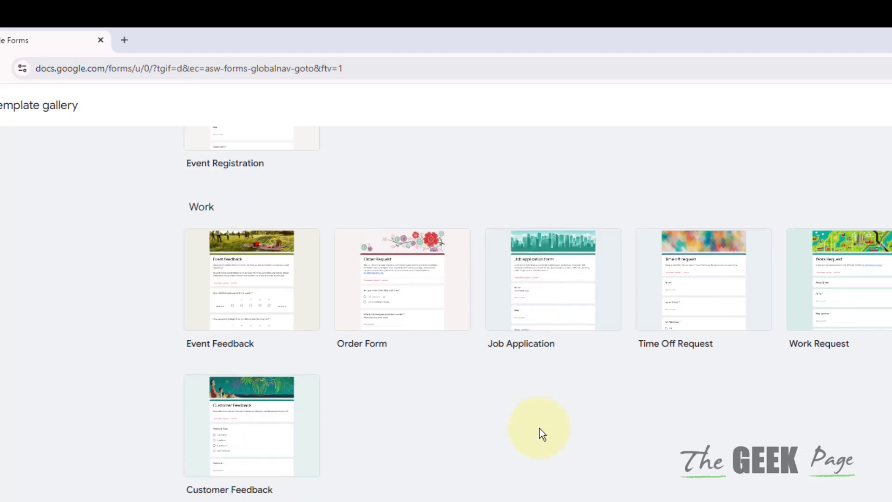
scroll(540, 428, up, 9)
scroll(416, 467, down, 6)
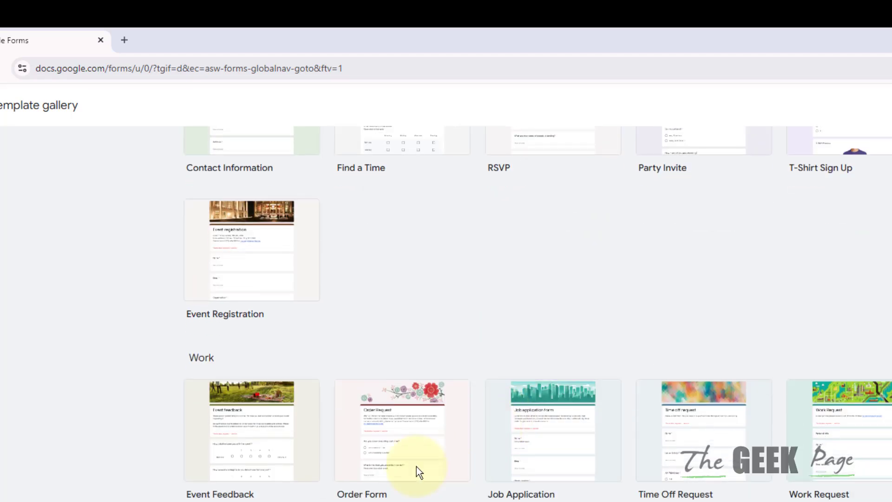
scroll(417, 466, down, 3)
scroll(356, 465, up, 9)
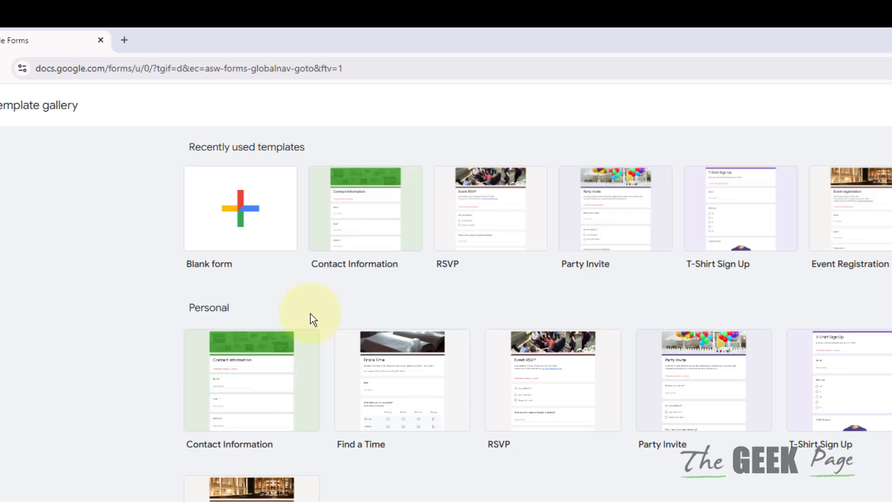
Step: Create a form from the Contact Information template and look over its Name, Email, Address, Phone and Comments questions
click(352, 229)
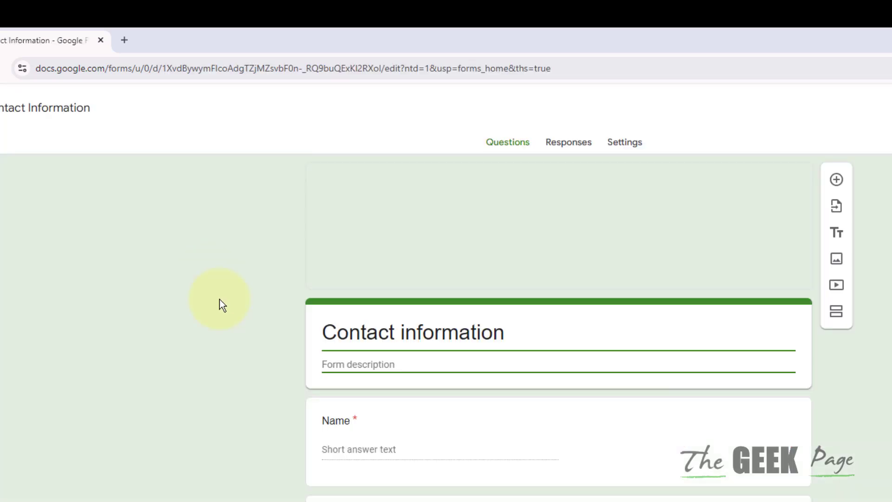
click(495, 406)
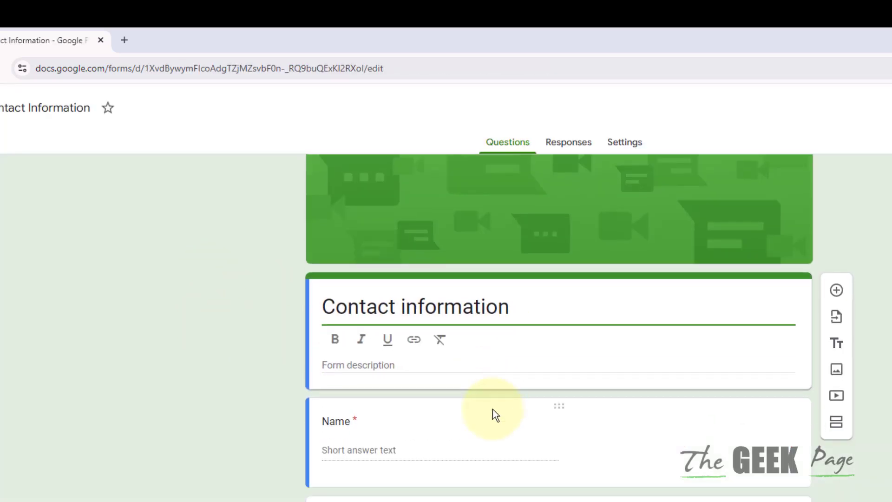
scroll(493, 409, down, 5)
scroll(493, 409, up, 4)
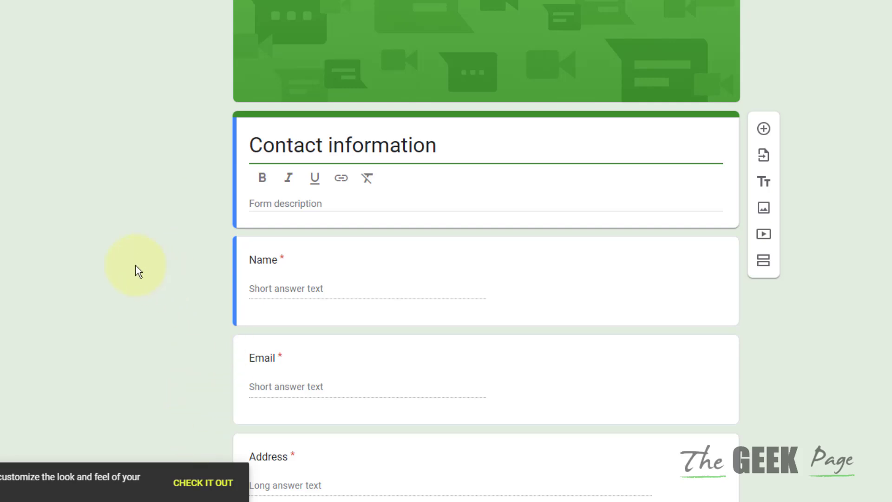
scroll(136, 266, down, 4)
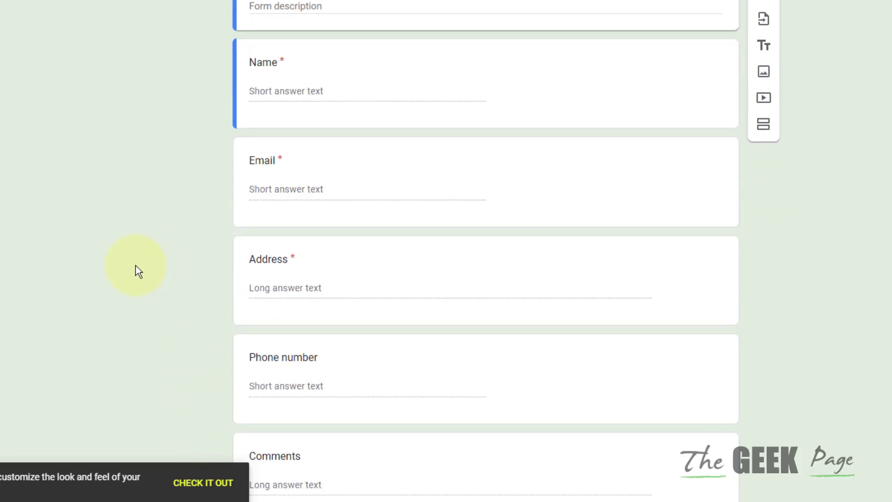
scroll(136, 266, up, 4)
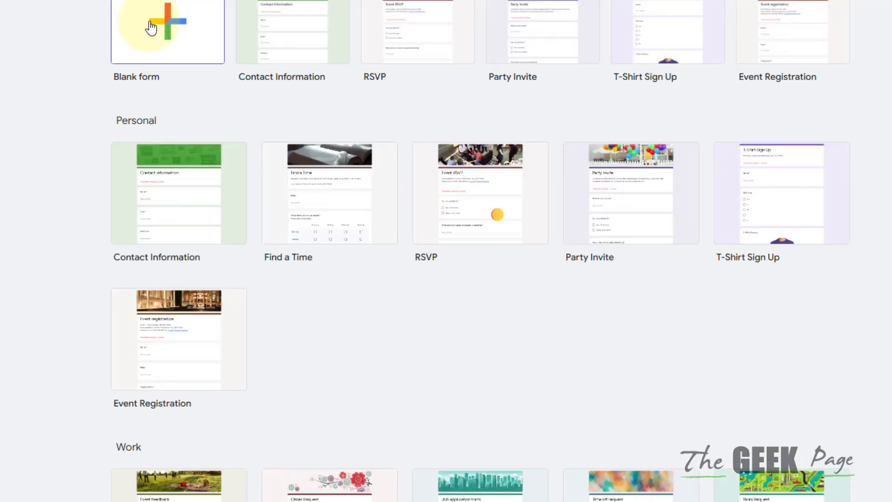
Step: Start a blank form, add a second question, and title the first 'Whats your name'
click(150, 24)
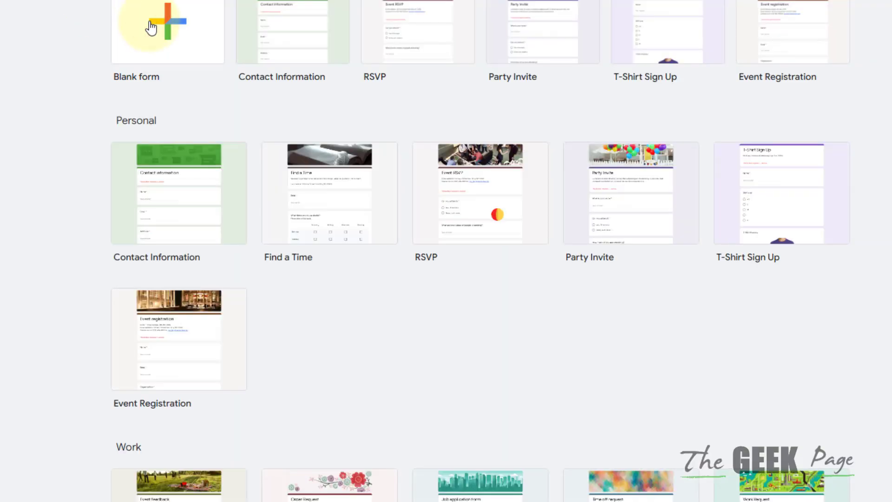
click(713, 123)
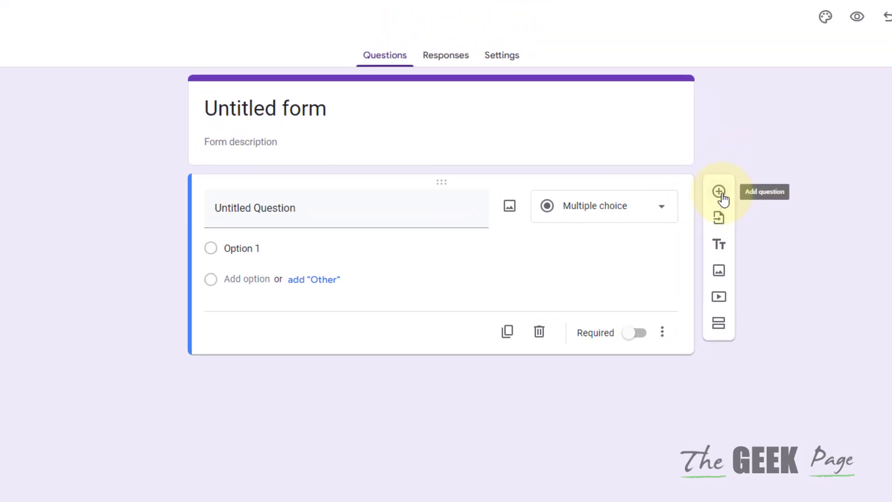
click(719, 192)
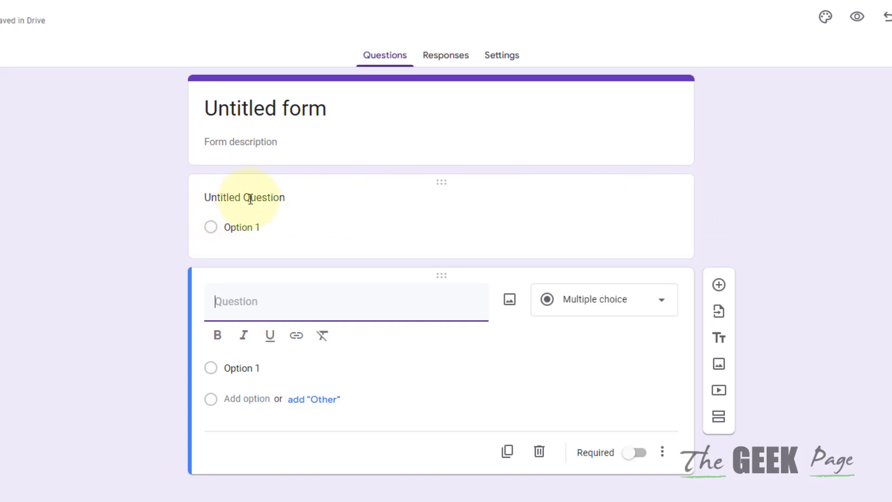
click(232, 197)
key(Caps_Lock)
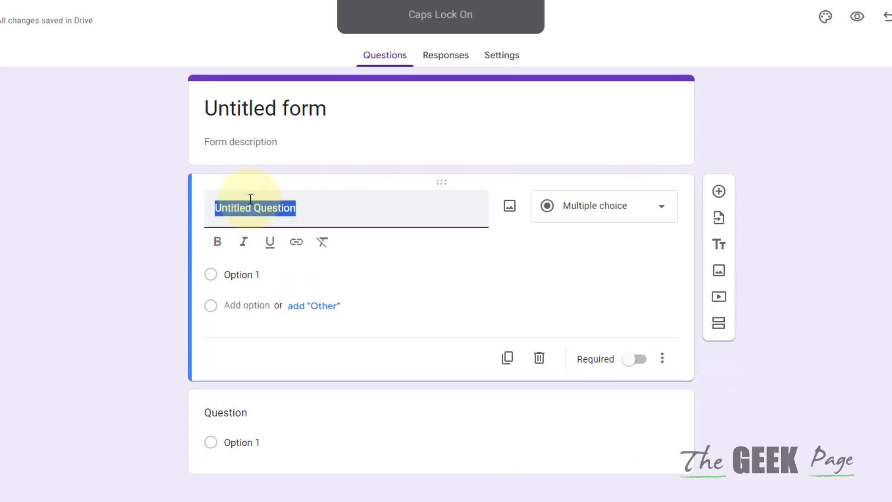
text(W)
key(Caps_Lock)
text(hats yo)
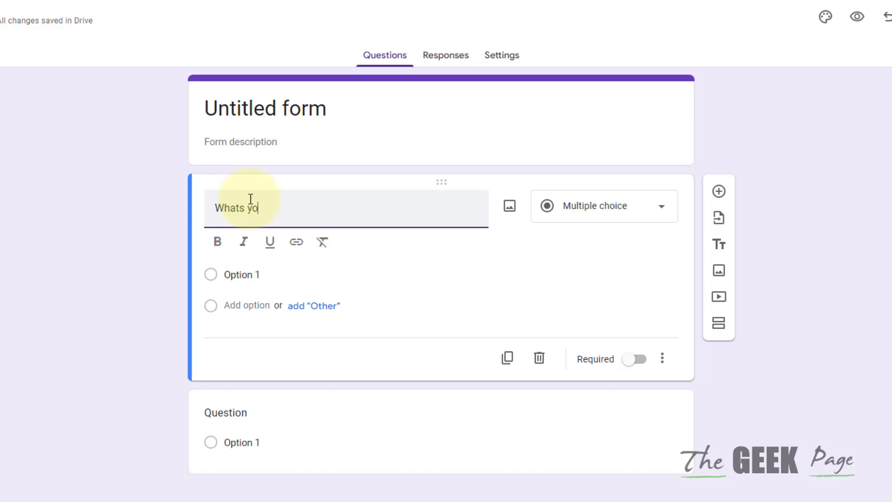
text(ur name)
Step: Retitle the first question 'Name?', make it required, and add a question below it
triple_click(249, 209)
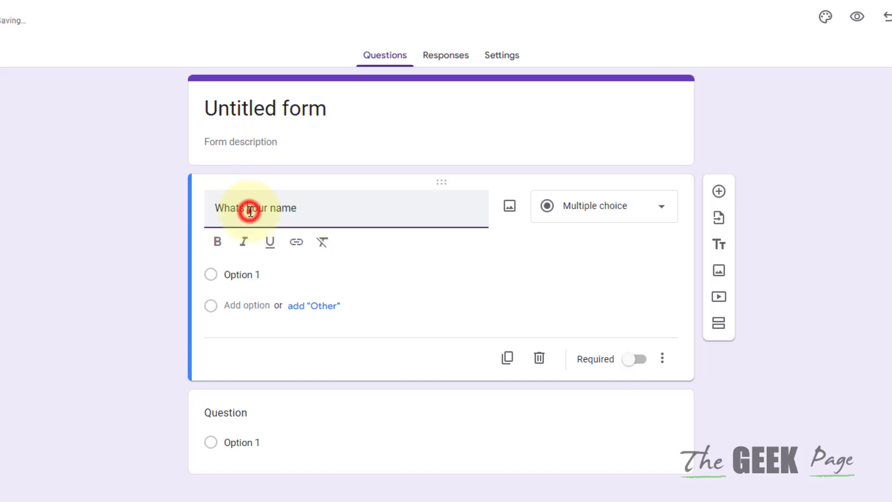
key(Caps_Lock)
text(N)
key(Caps_Lock)
text(ame)
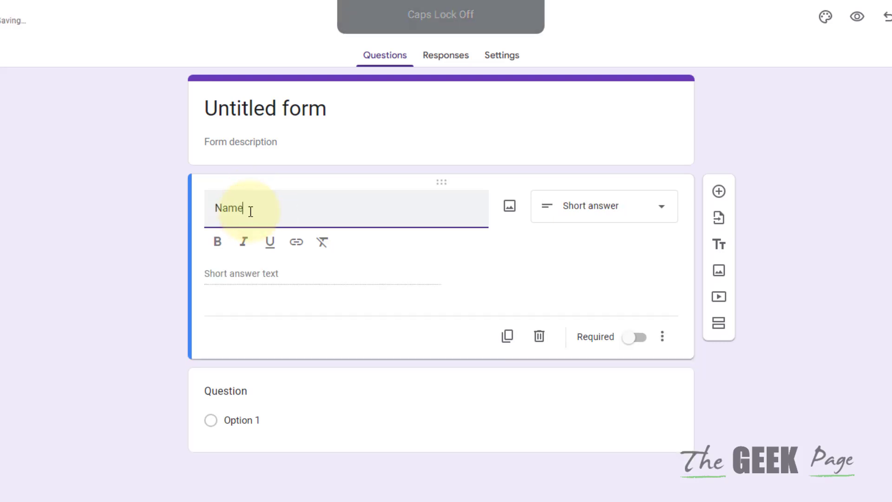
text(?)
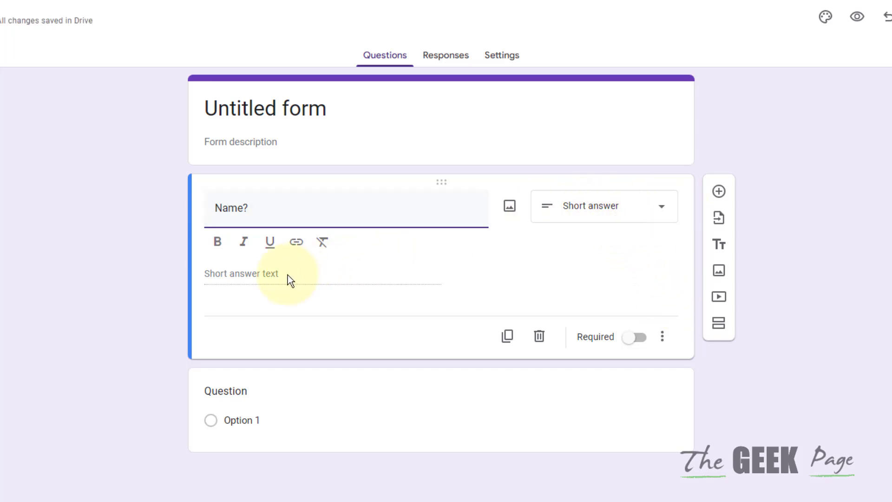
click(634, 338)
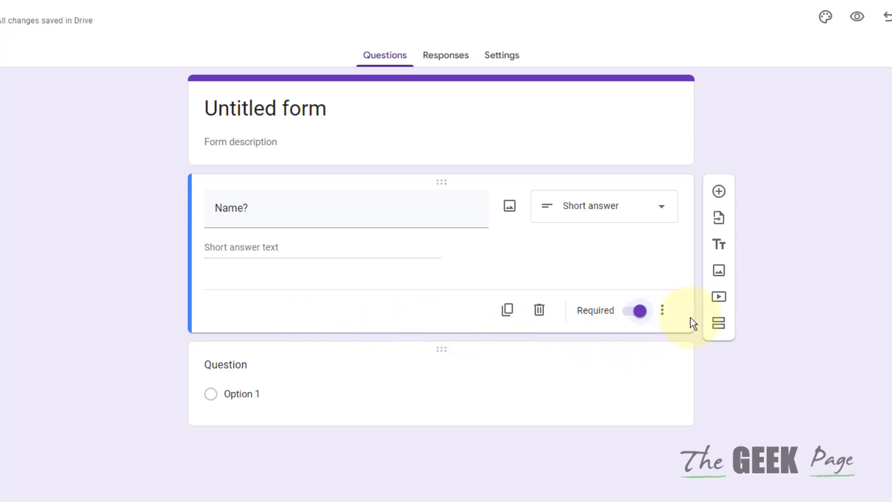
click(723, 194)
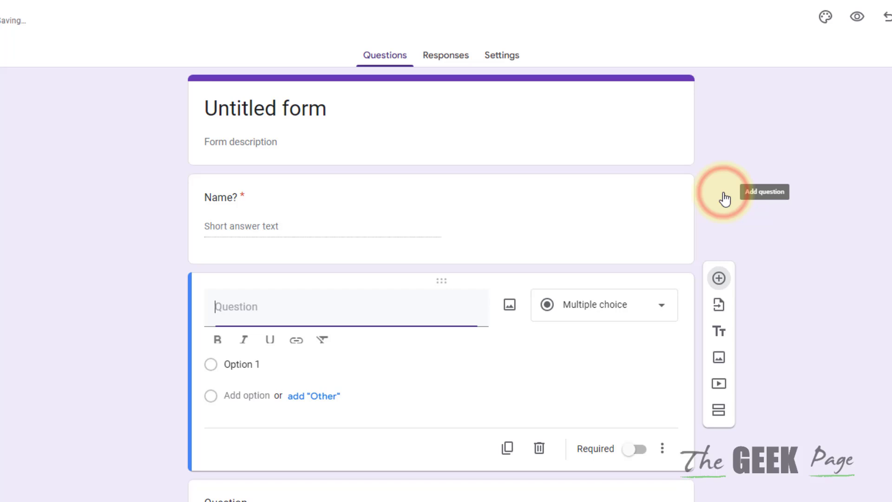
Step: Turn the Name? question into a Checkboxes question titled 'Food preferences'
click(262, 230)
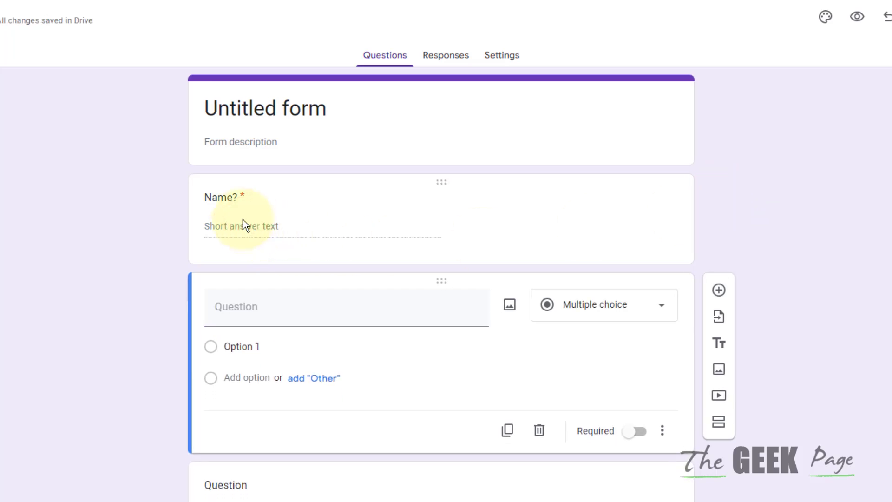
click(440, 183)
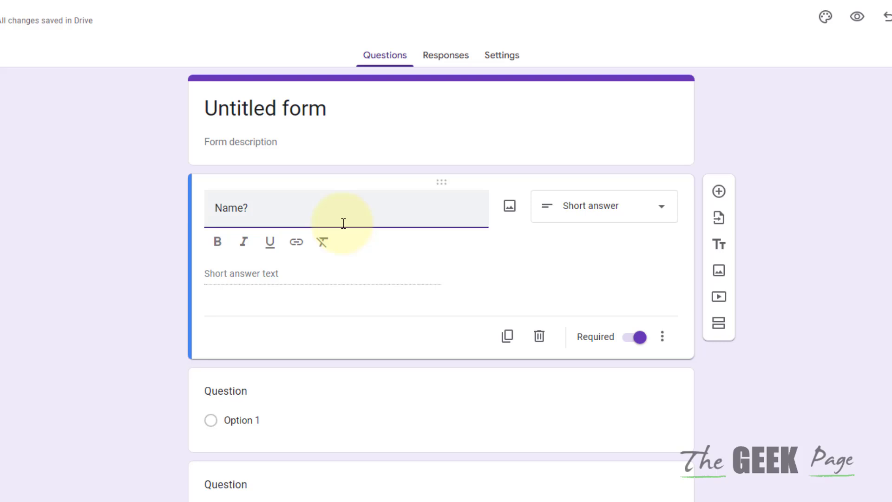
click(623, 209)
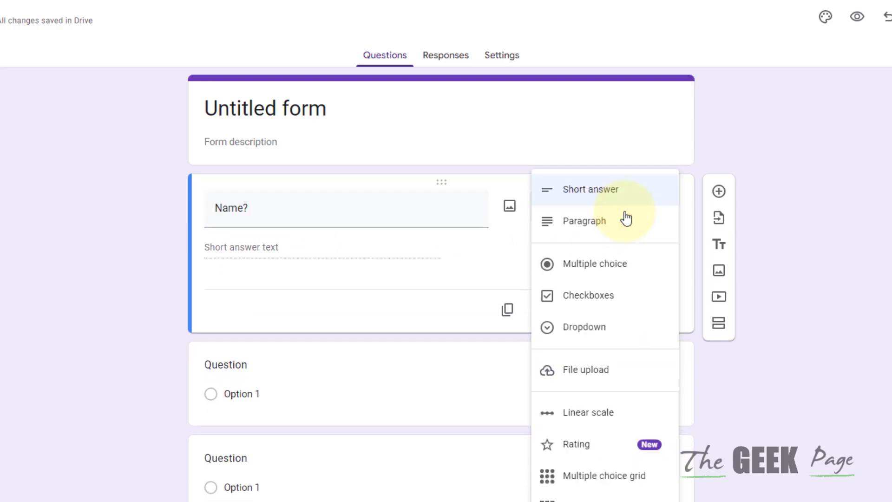
click(609, 295)
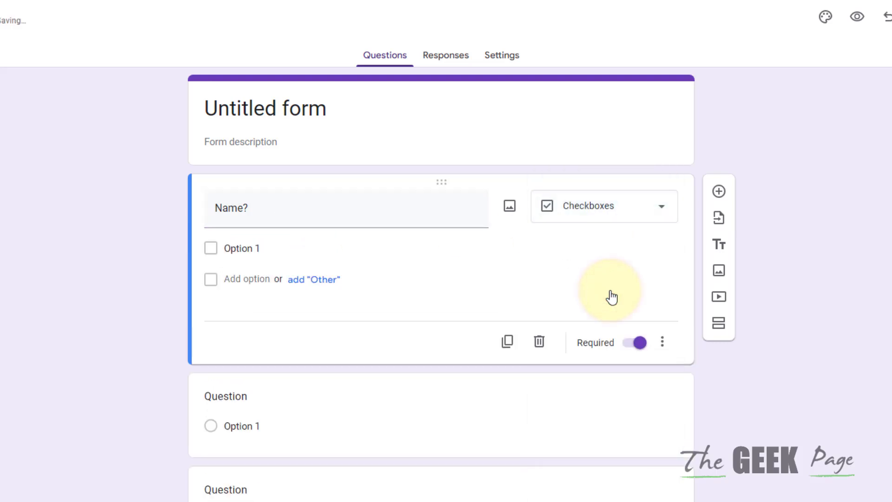
triple_click(264, 207)
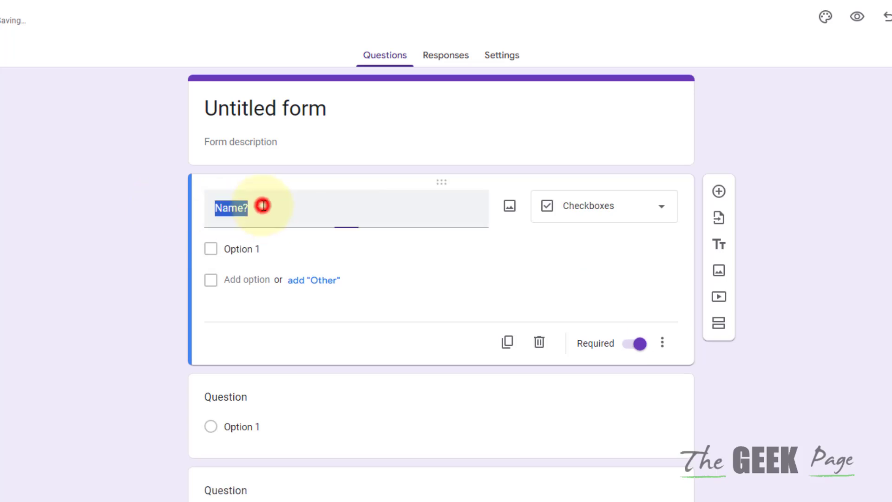
key(Caps_Lock)
text(F)
key(Caps_Lock)
text(ood )
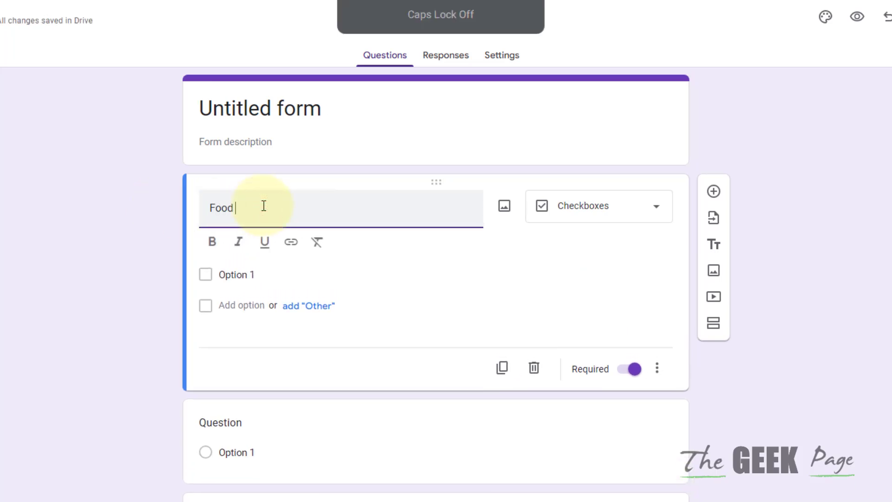
text(preferences)
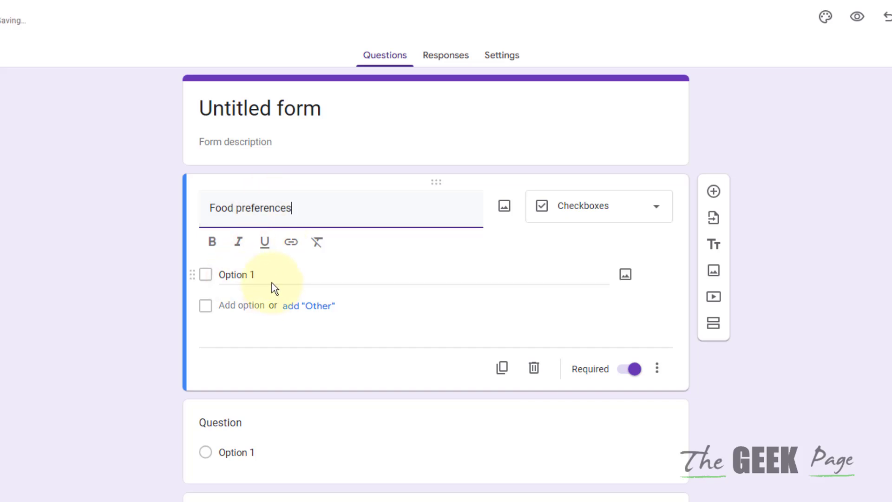
Step: Give it options Chciken and Meat, switch Required off, and return to the template gallery
click(268, 279)
click(268, 247)
key(Caps_Lock)
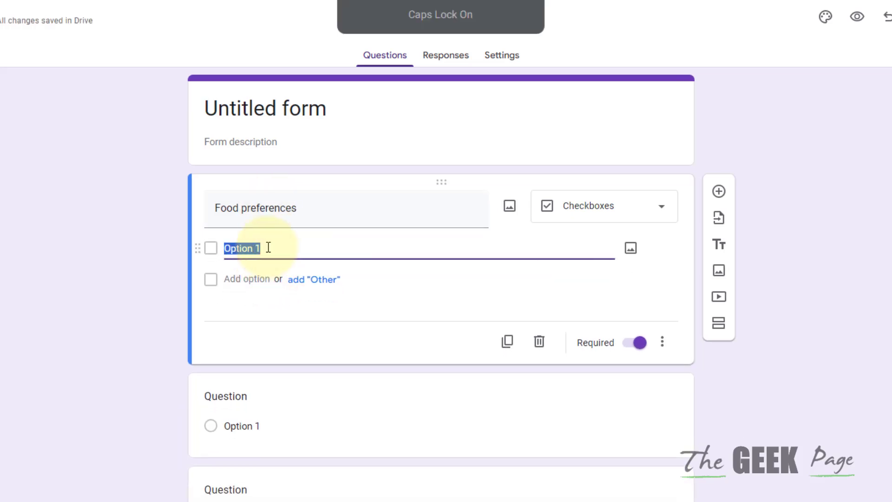
text(Q)
key(Caps_Lock)
text(hciken)
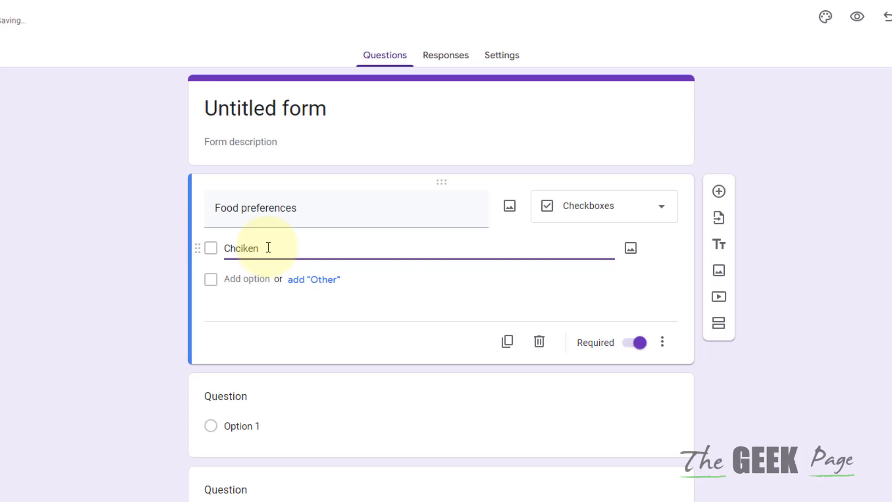
double_click(248, 247)
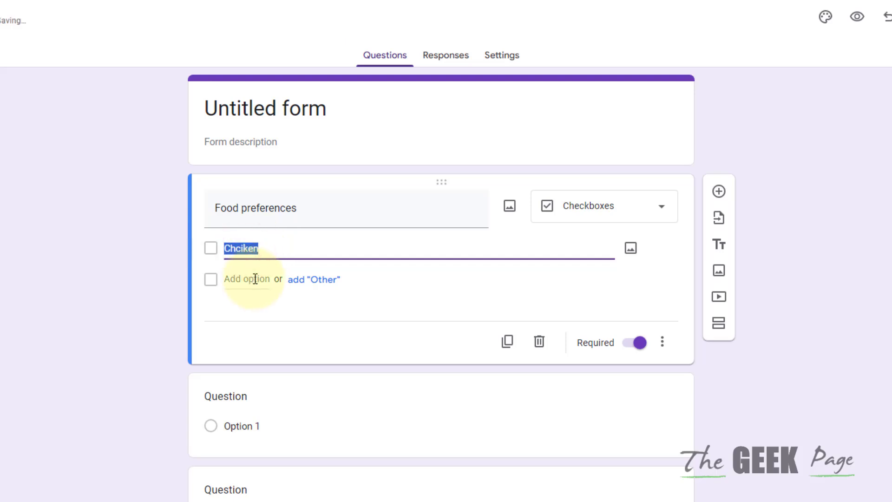
click(255, 279)
key(Caps_Lock)
text(Meat)
key(Caps_Lock)
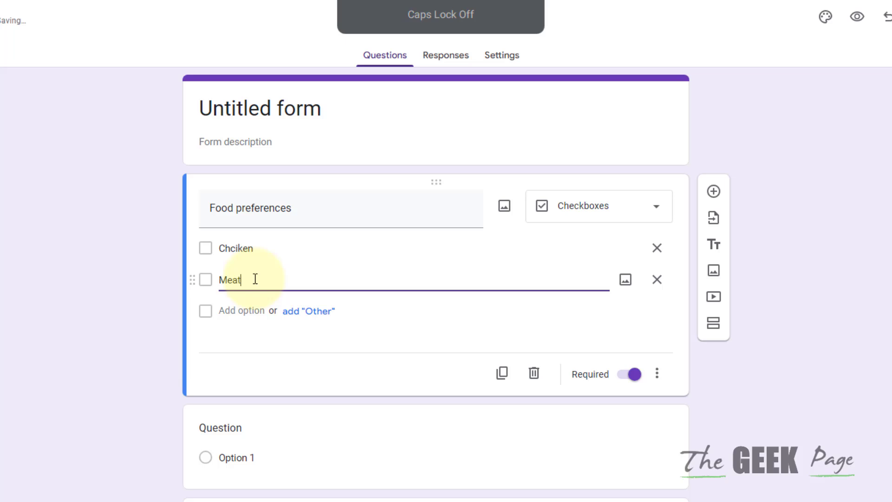
click(627, 377)
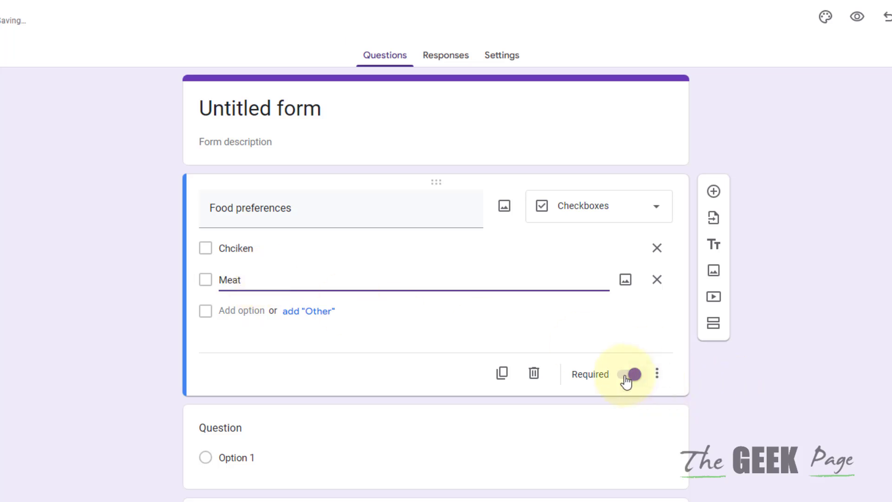
click(627, 376)
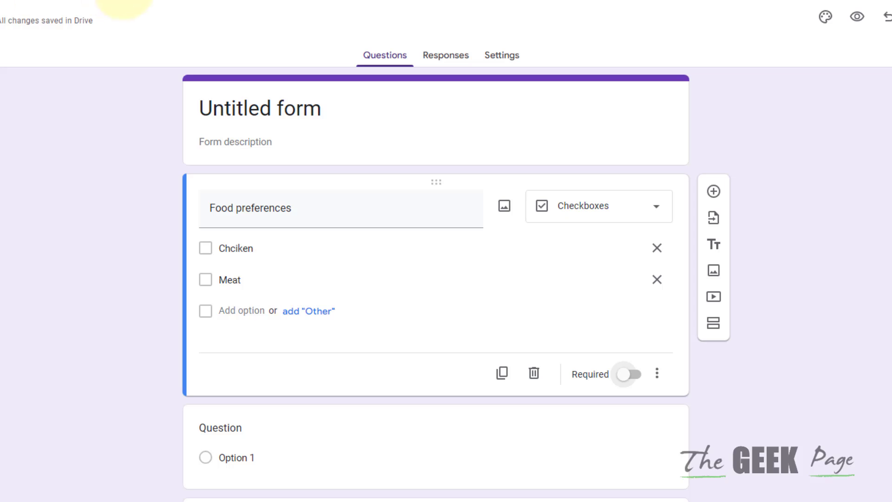
click(123, 3)
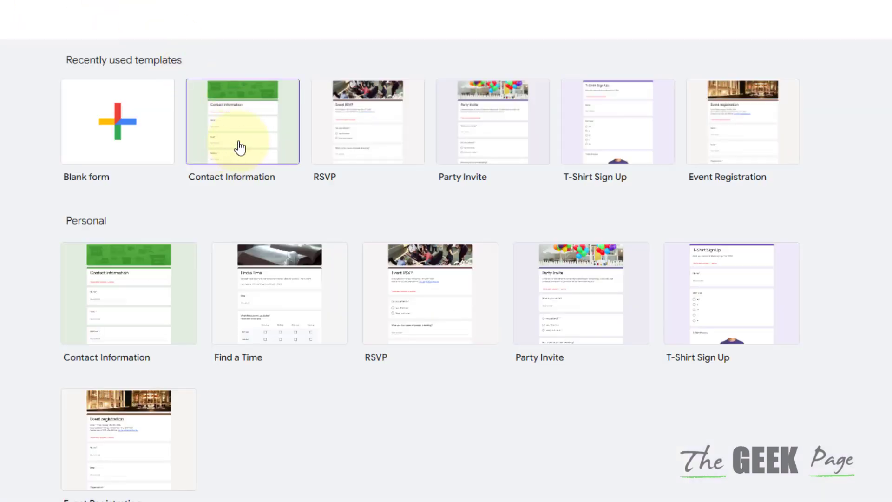
Step: From the Contact Information template, go through Email and Address, then set Phone number to required
click(241, 148)
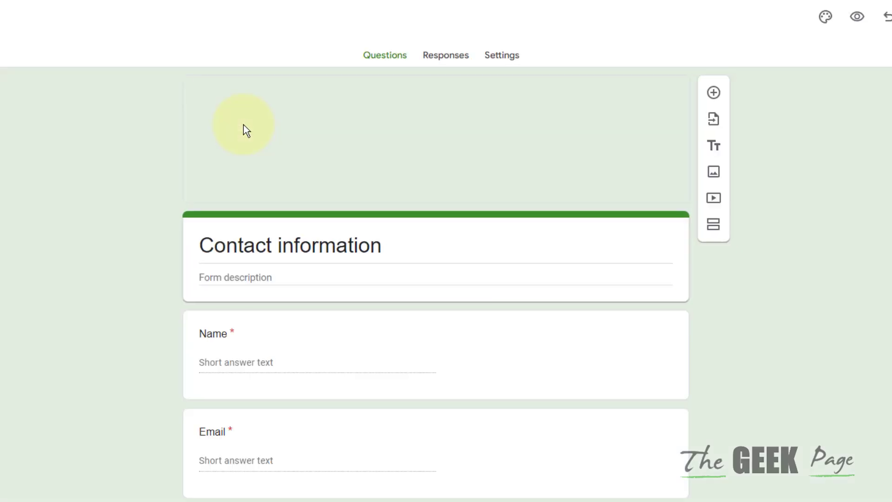
click(236, 230)
scroll(254, 325, down, 5)
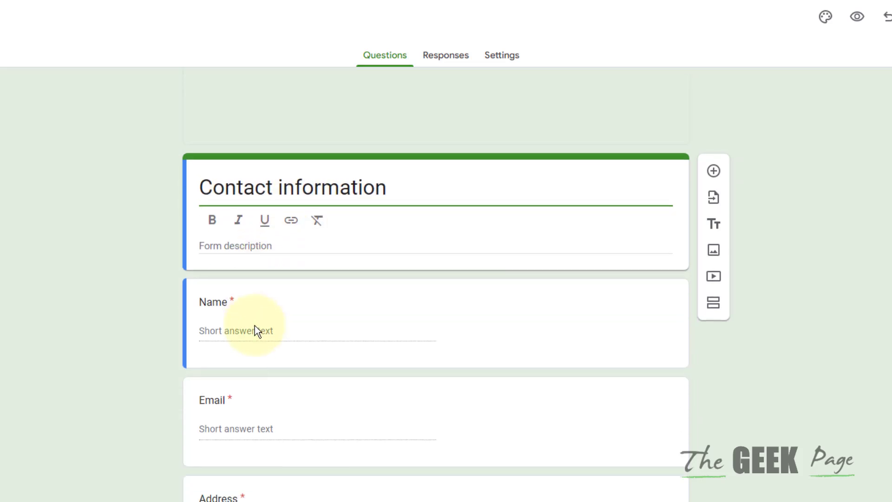
scroll(254, 326, up, 5)
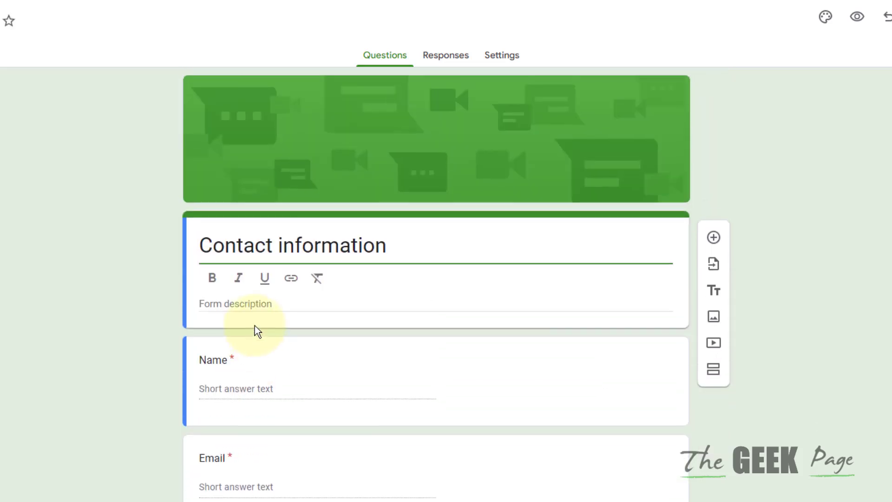
scroll(255, 325, down, 4)
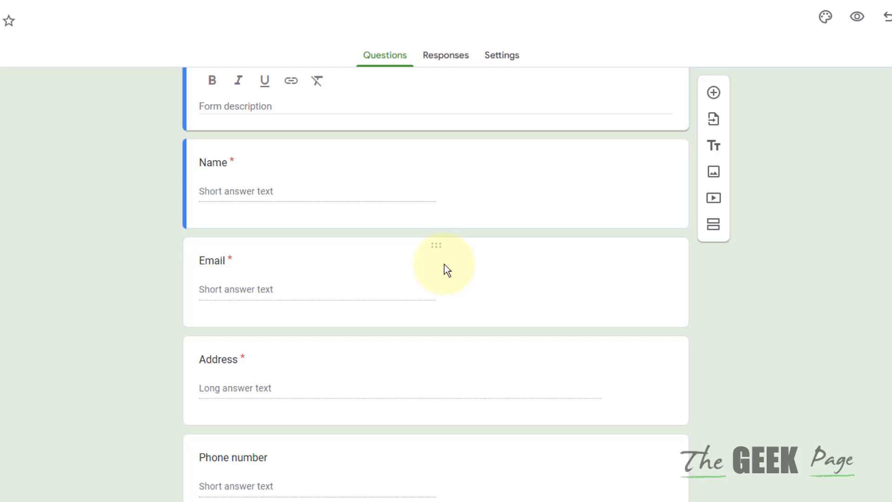
click(437, 249)
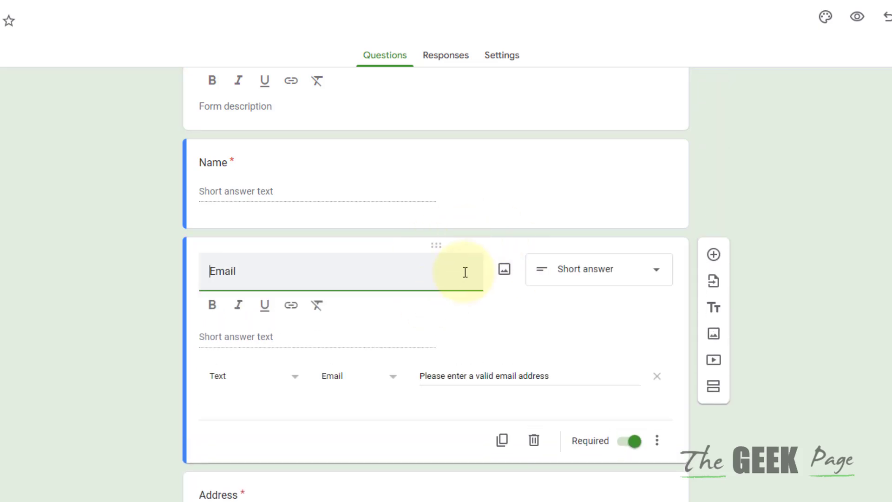
click(439, 244)
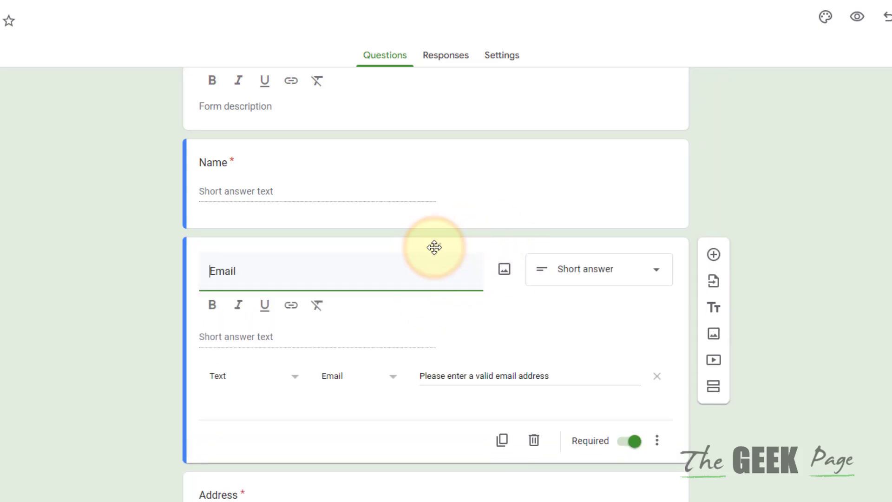
scroll(408, 347, down, 4)
click(435, 294)
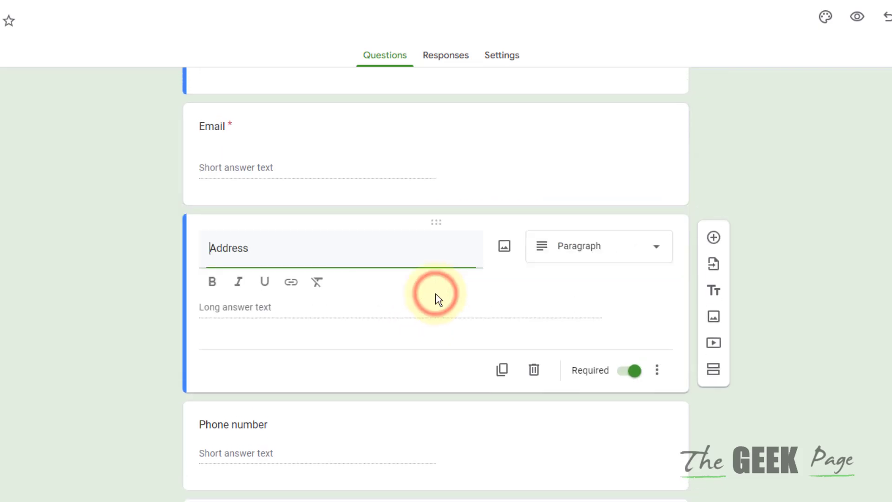
click(425, 420)
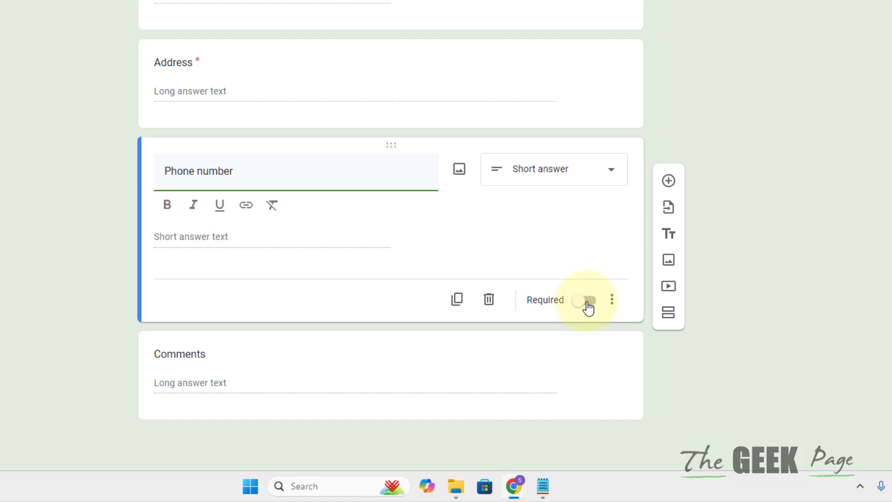
click(625, 437)
click(386, 339)
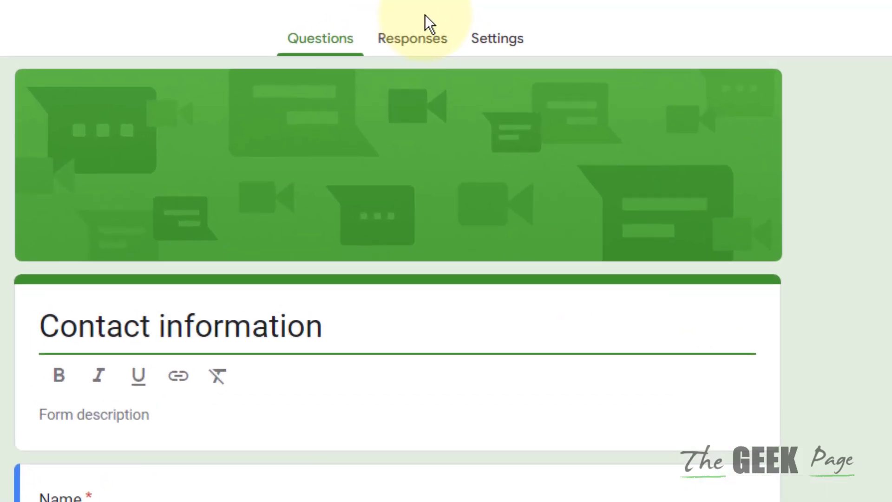
Step: Link the form's responses to a new 'Contact Information (Responses)' spreadsheet and return to the form
click(409, 9)
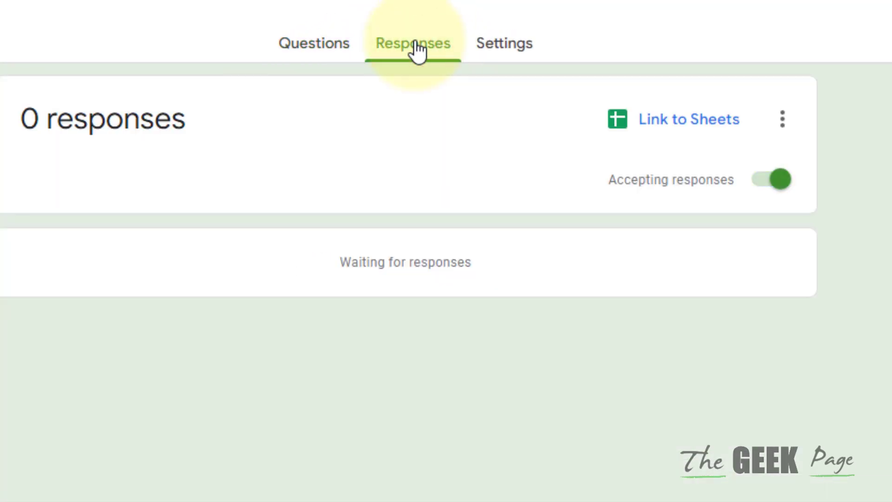
click(662, 118)
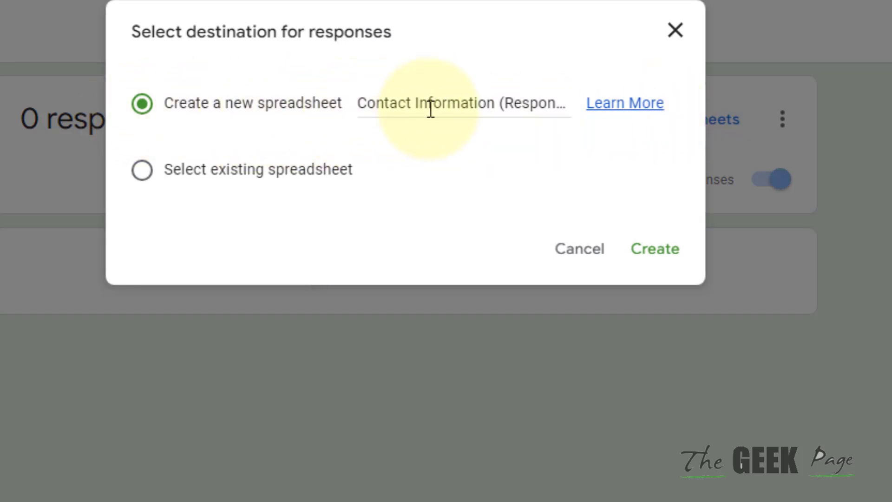
click(649, 249)
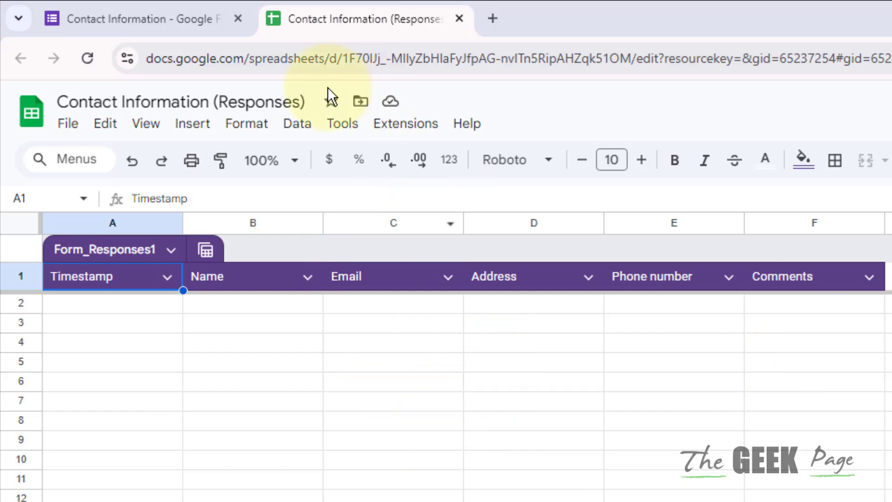
click(160, 8)
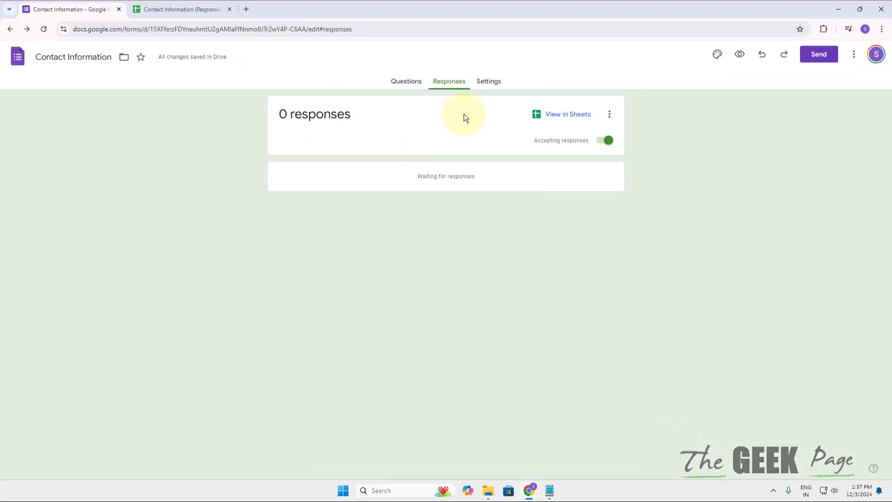
Step: Look over the form's Settings, Questions and Responses tabs
click(489, 82)
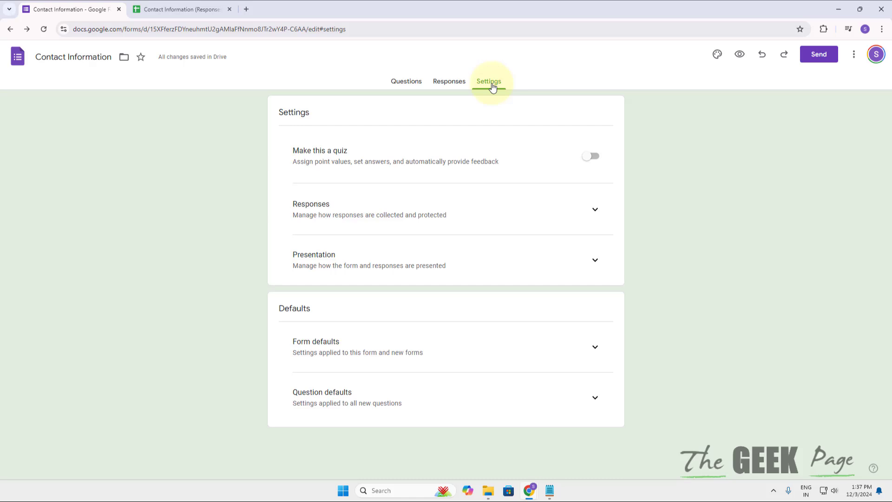
click(396, 88)
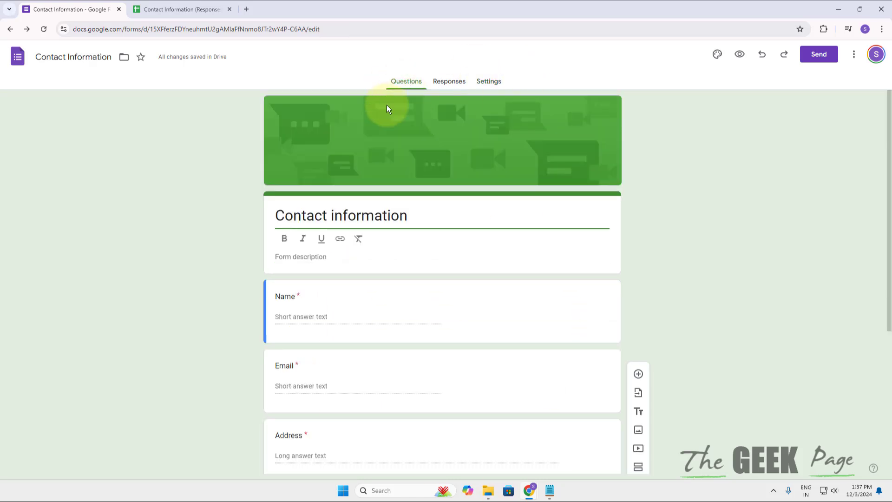
click(444, 88)
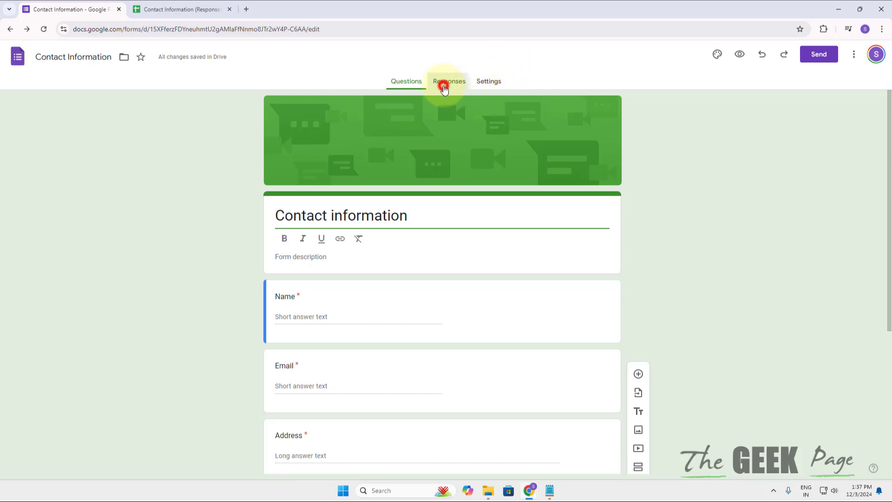
click(413, 89)
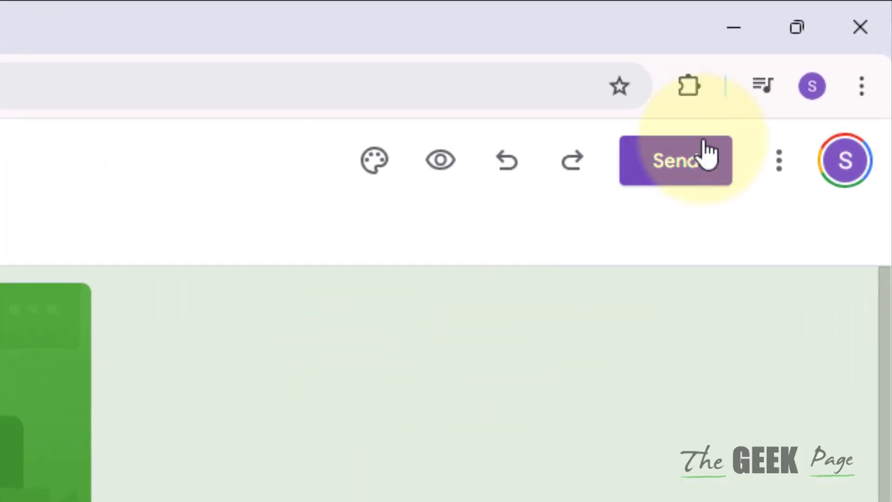
Step: Get the form's send link shortened to forms.gle and copy it
click(695, 157)
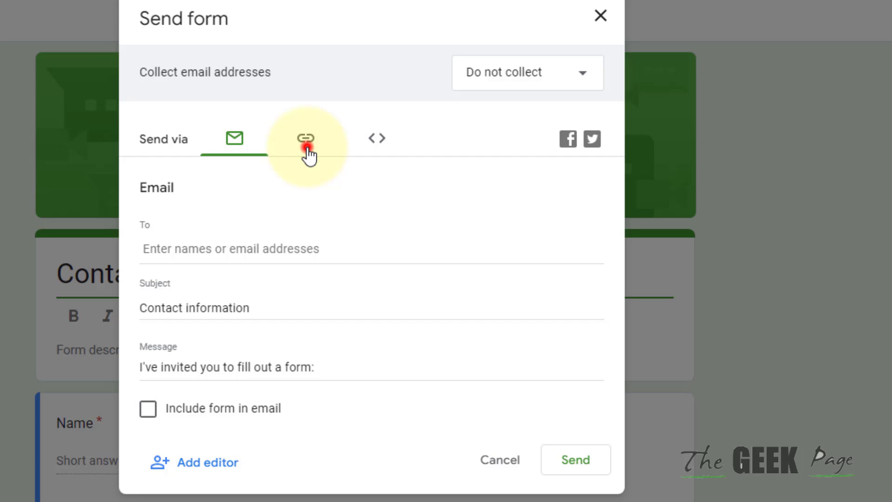
click(307, 154)
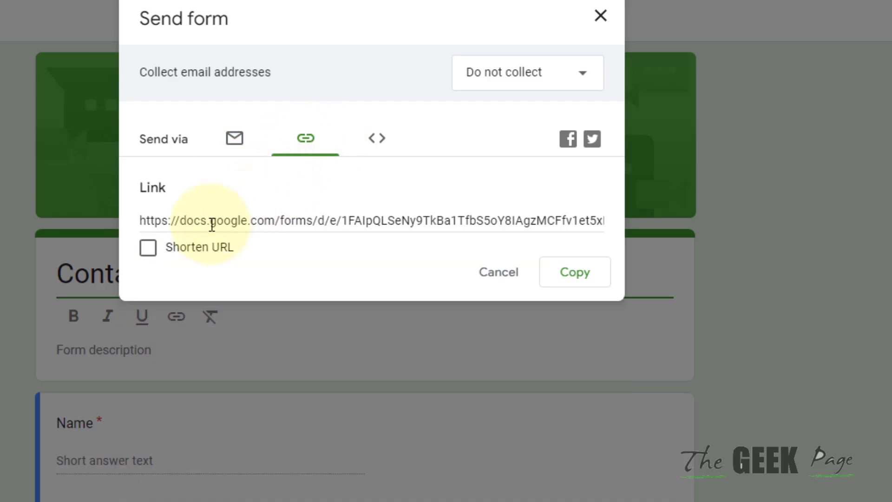
click(148, 248)
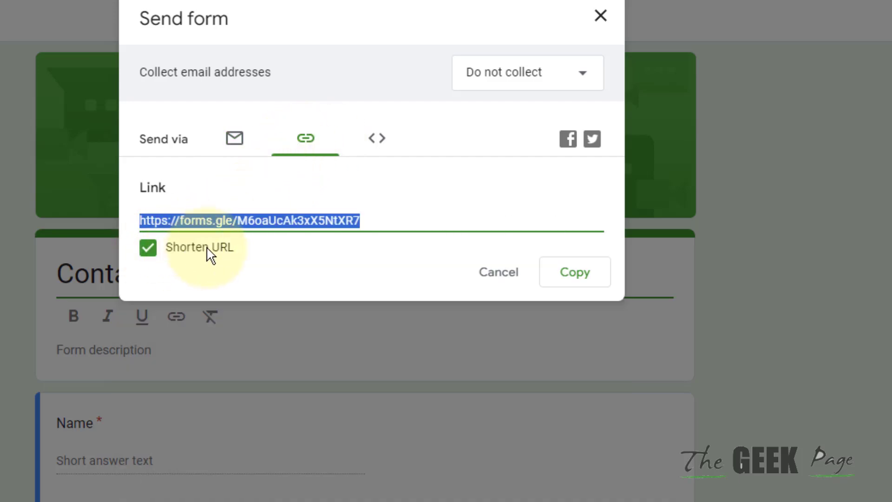
right_click(293, 219)
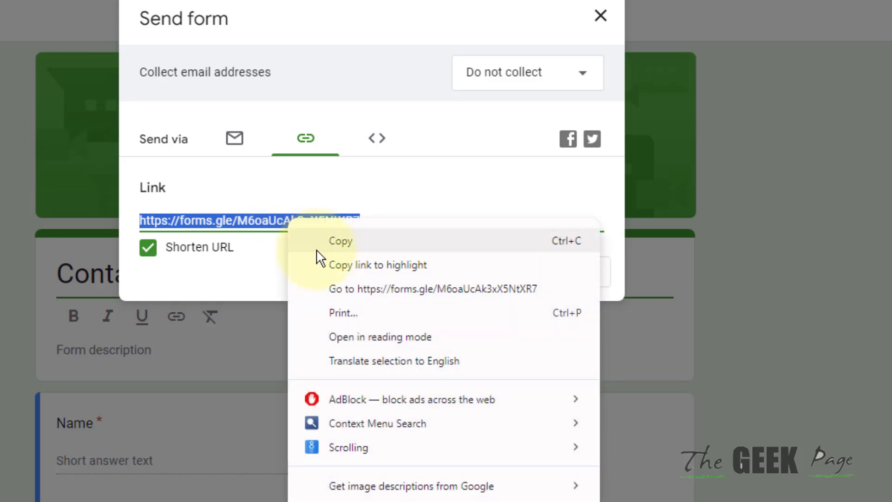
click(340, 241)
click(581, 280)
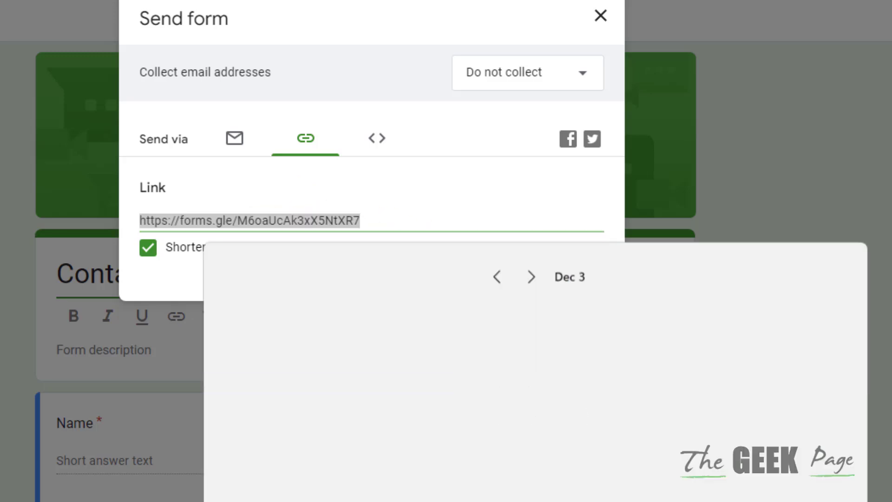
Step: Launch Microsoft Edge from a Start search for 'edg' and paste-and-go the copied short link
click(489, 500)
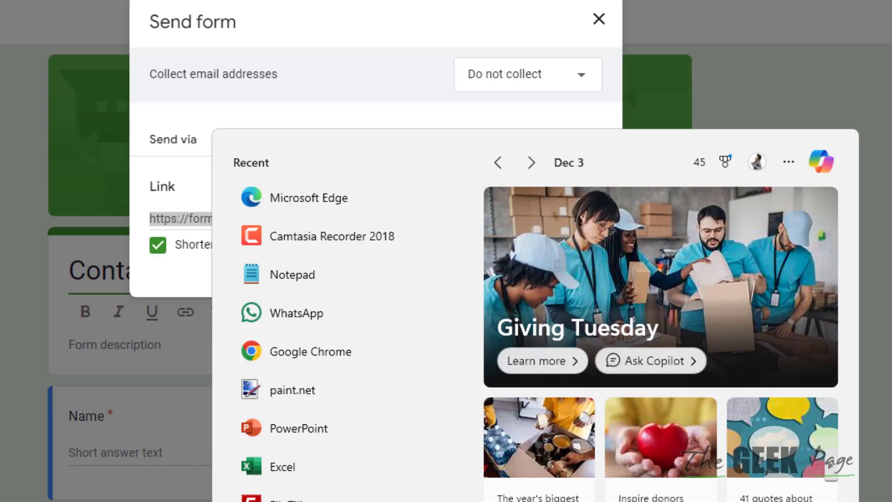
text(edg)
click(420, 200)
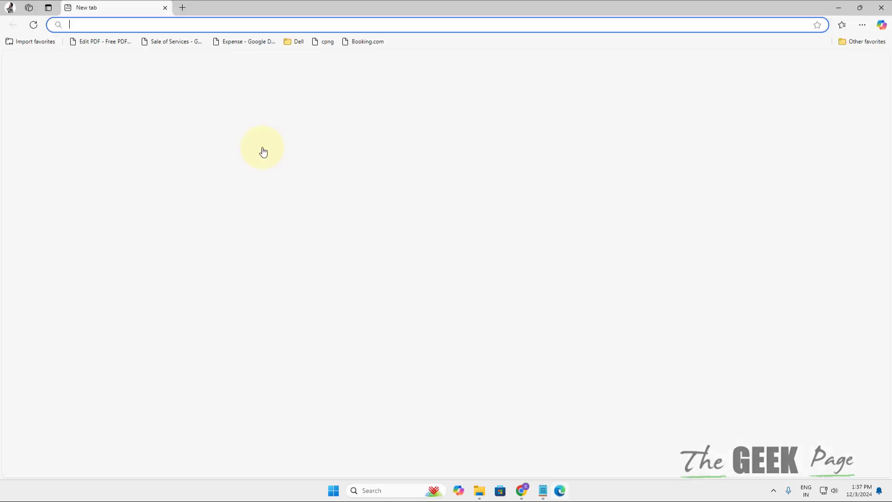
right_click(177, 25)
click(211, 142)
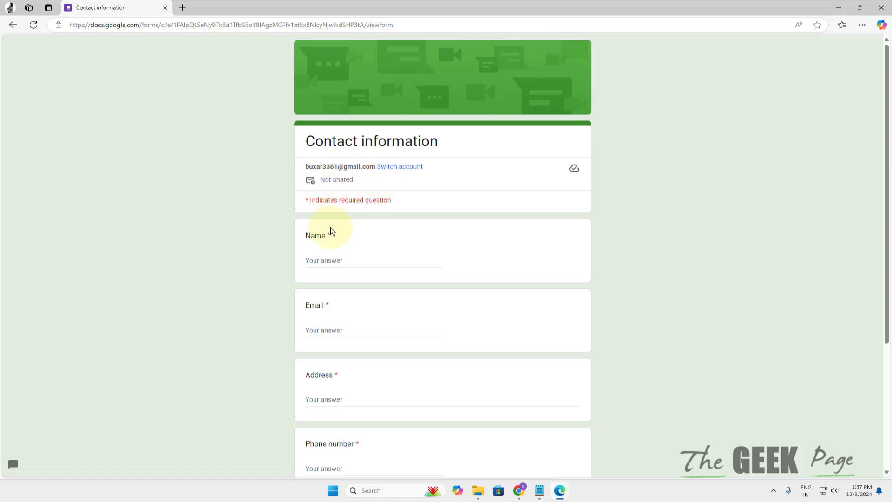
Step: Enter a test name, email address and postal address in the form
click(321, 261)
text(john)
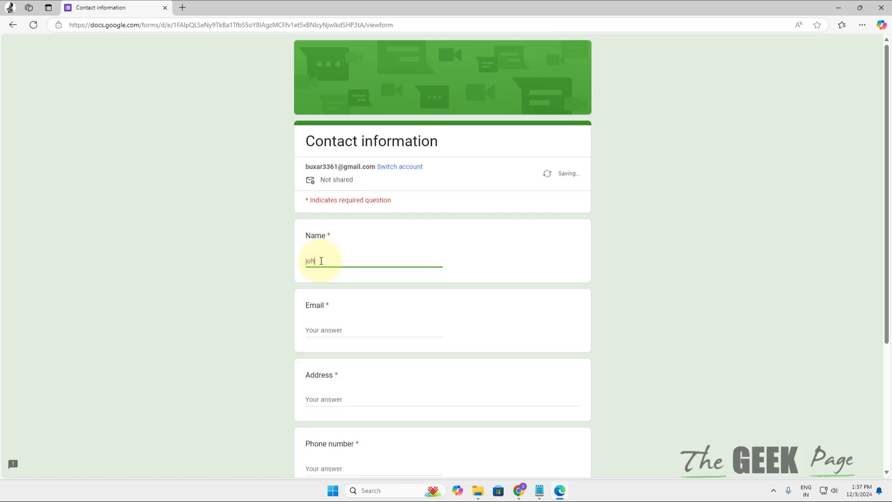
click(346, 330)
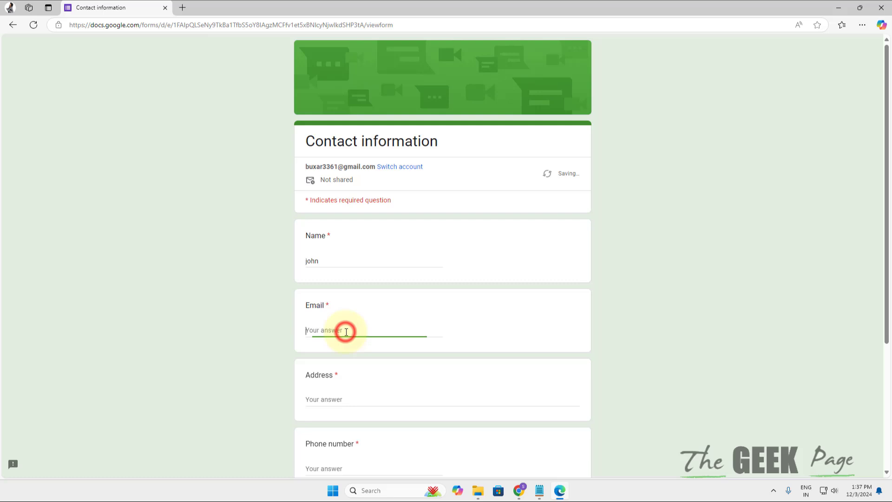
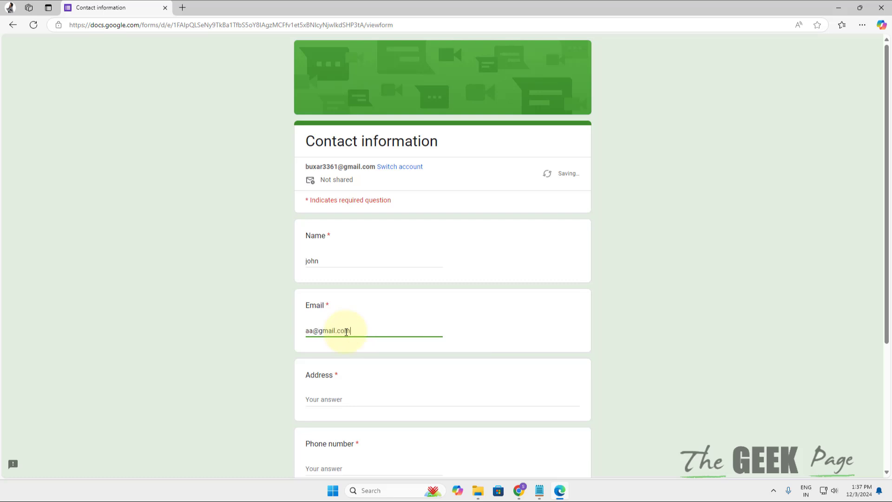
click(347, 395)
text(nyc)
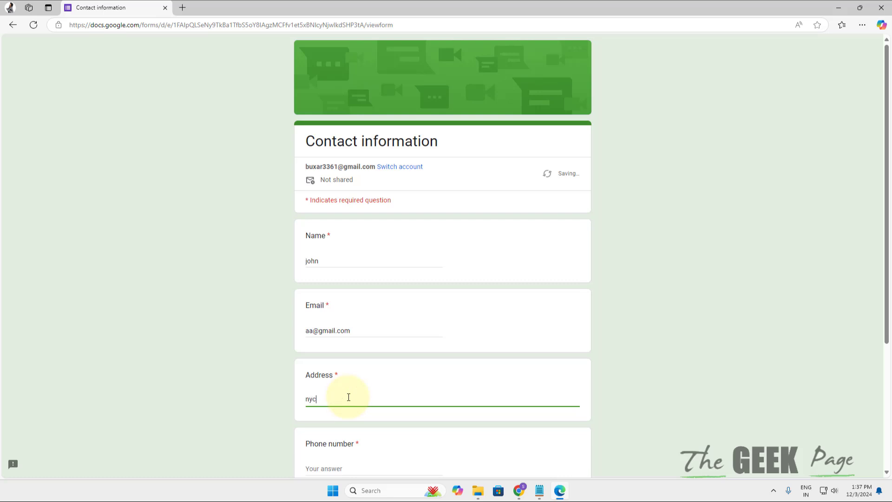
Step: Enter a phone number and a comment, then submit the response
scroll(338, 398, down, 3)
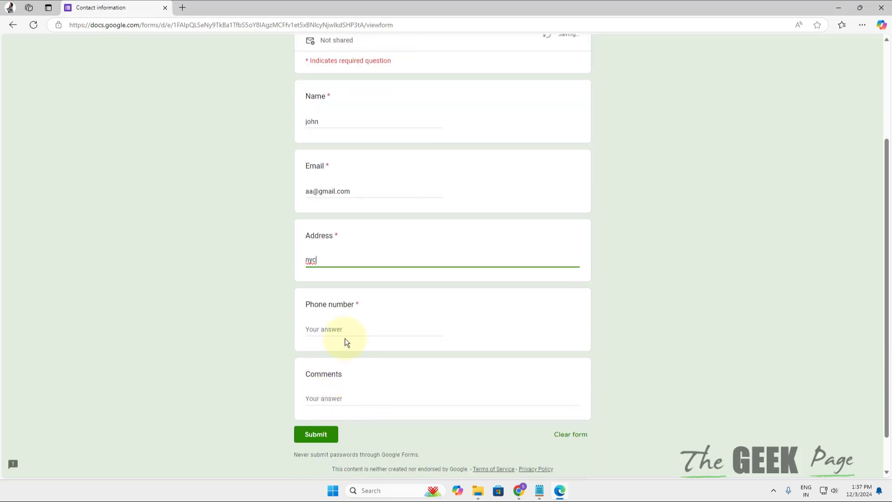
click(347, 331)
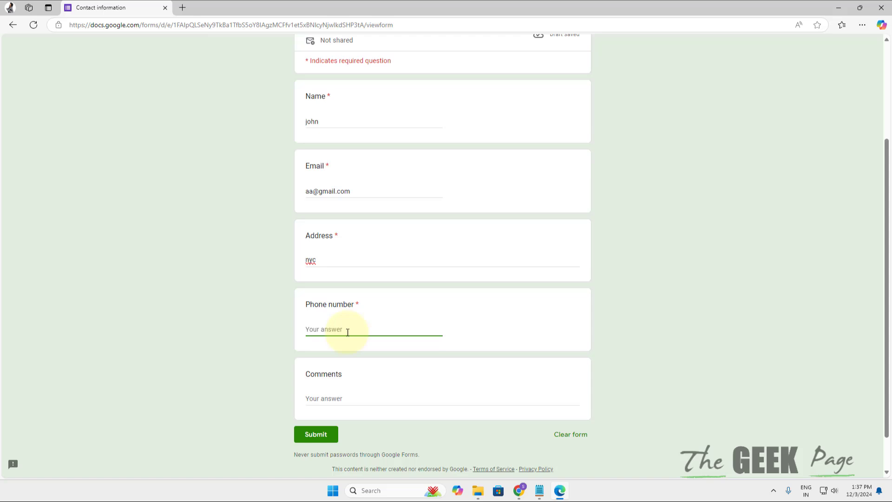
text(155637773)
click(355, 398)
text(no)
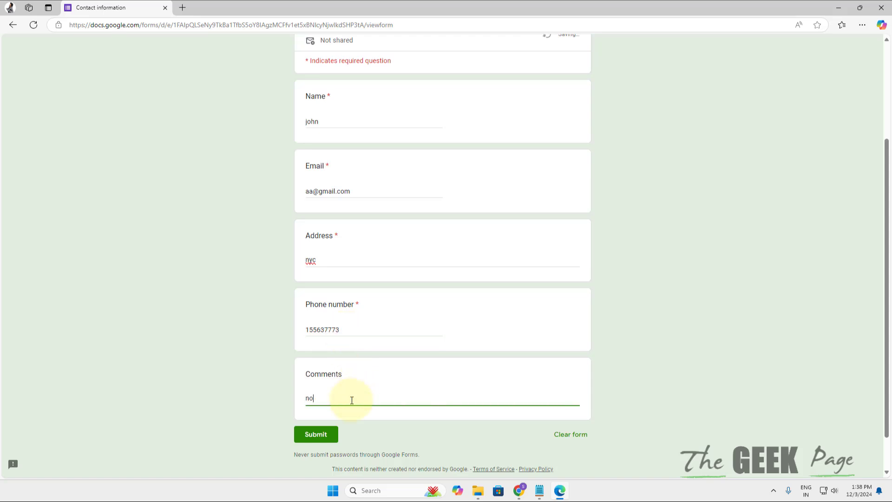
click(316, 435)
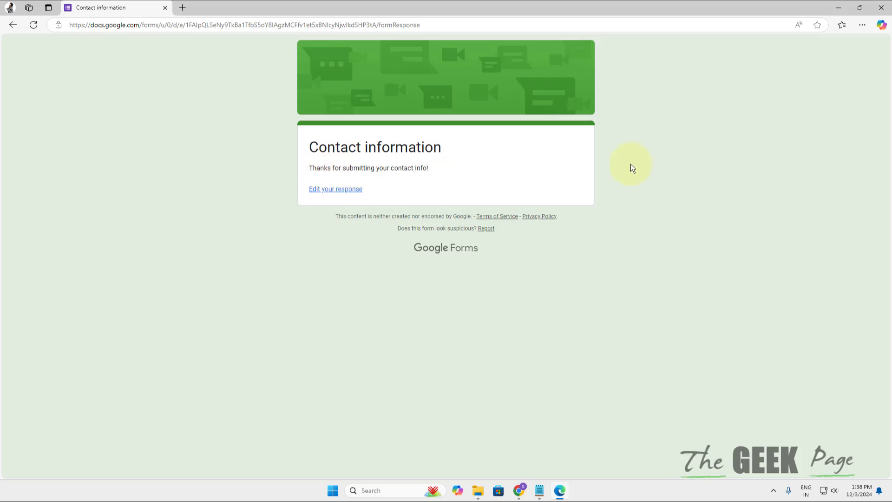
Step: Return to the Chrome window and open the Contact Information (Responses) spreadsheet tab
click(520, 490)
click(611, 440)
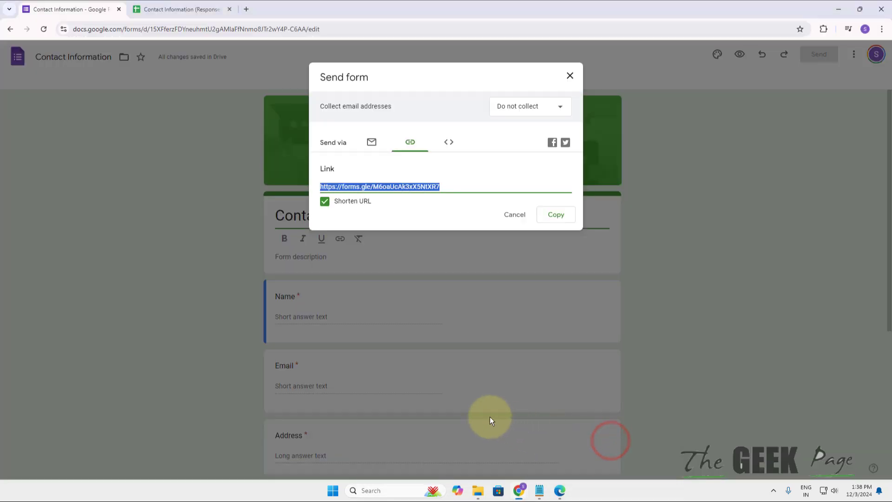
click(197, 5)
click(134, 185)
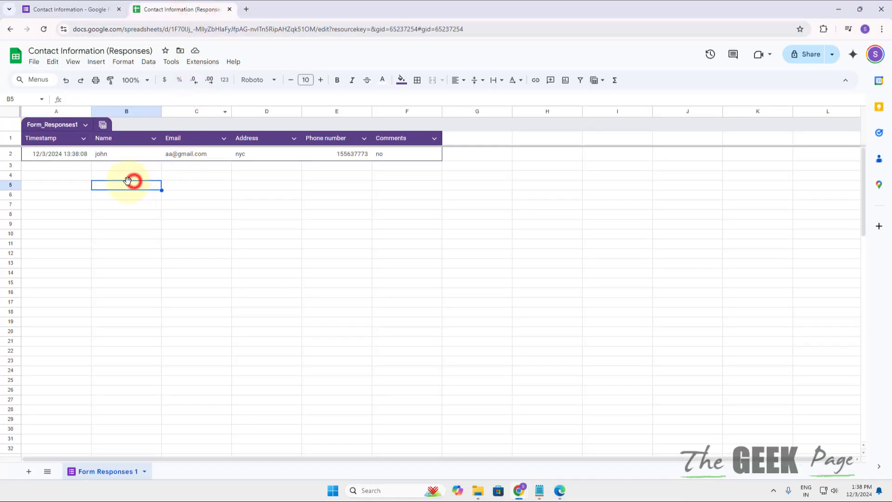
Step: Go through row 2's test response: timestamp 12/3/2024 13:38:08, Name, Email, Address, Phone number and Comments
click(62, 154)
click(120, 154)
click(189, 155)
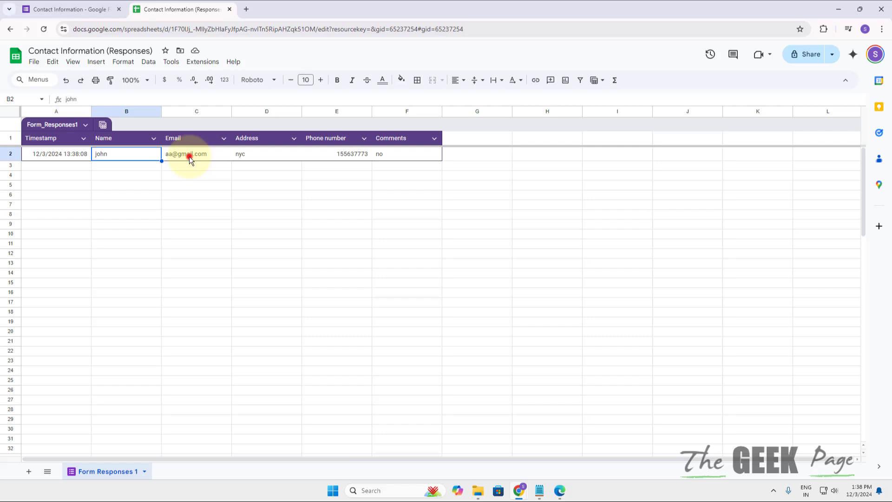
click(259, 155)
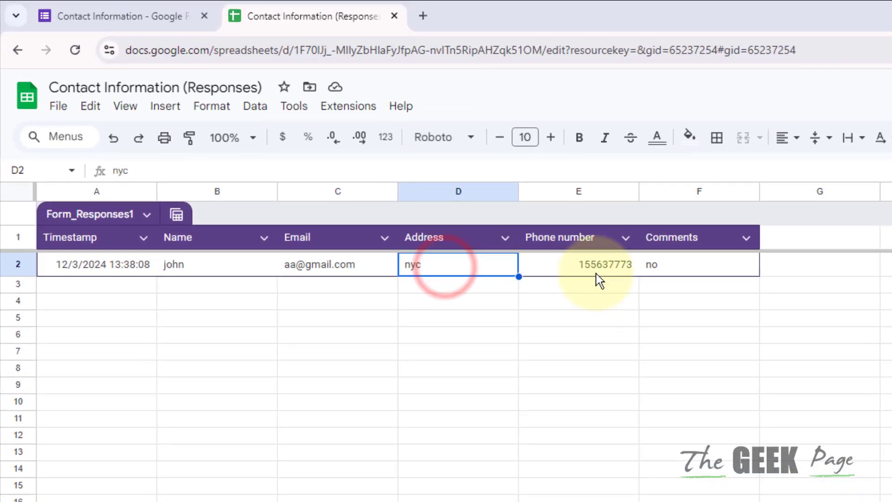
click(602, 275)
click(674, 270)
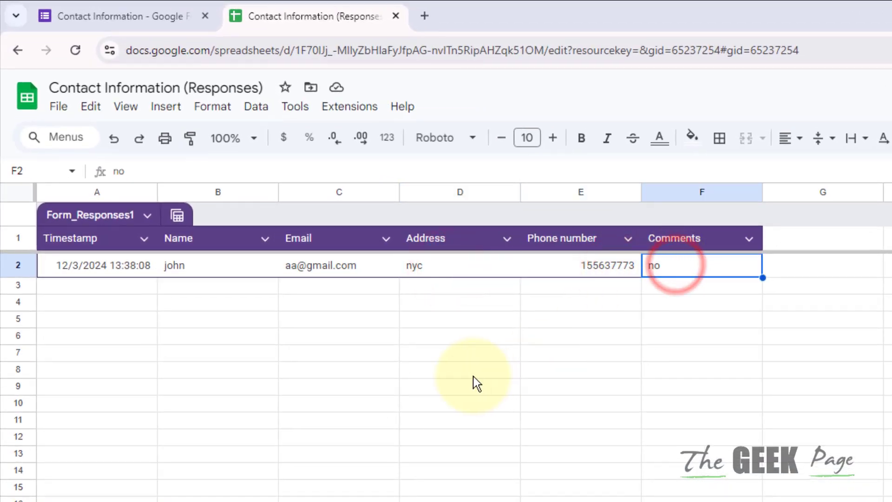
click(465, 372)
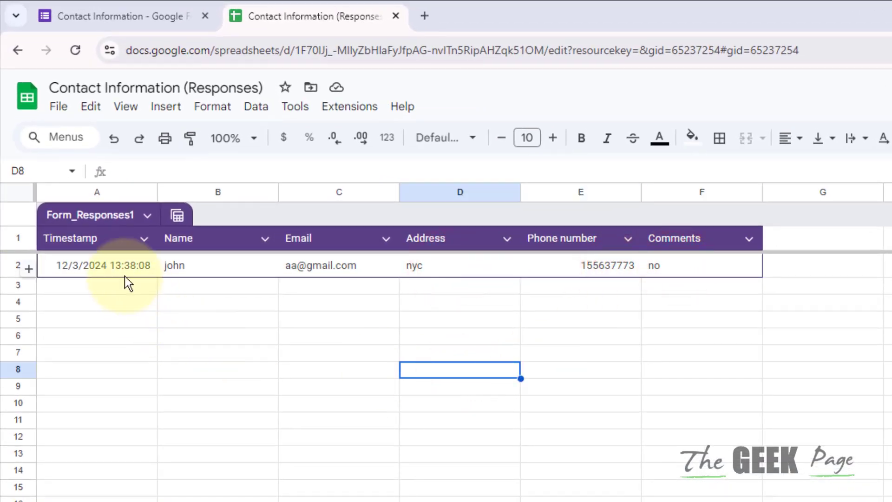
click(124, 276)
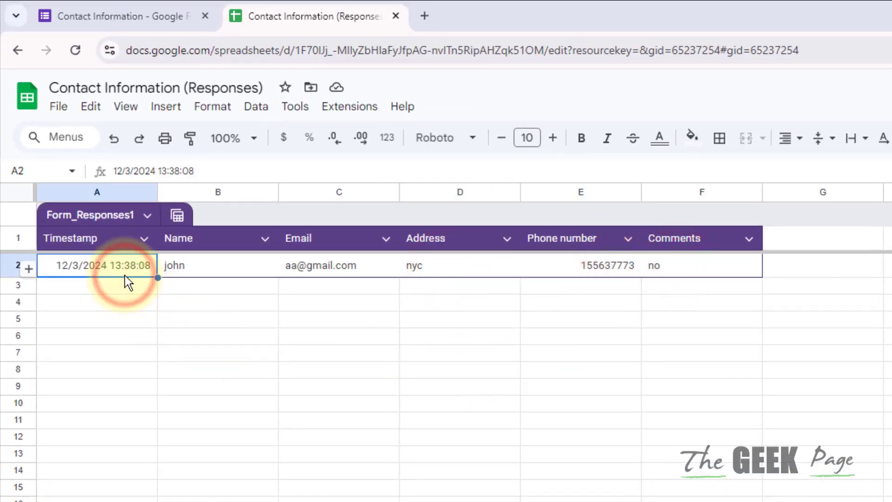
click(230, 267)
click(327, 269)
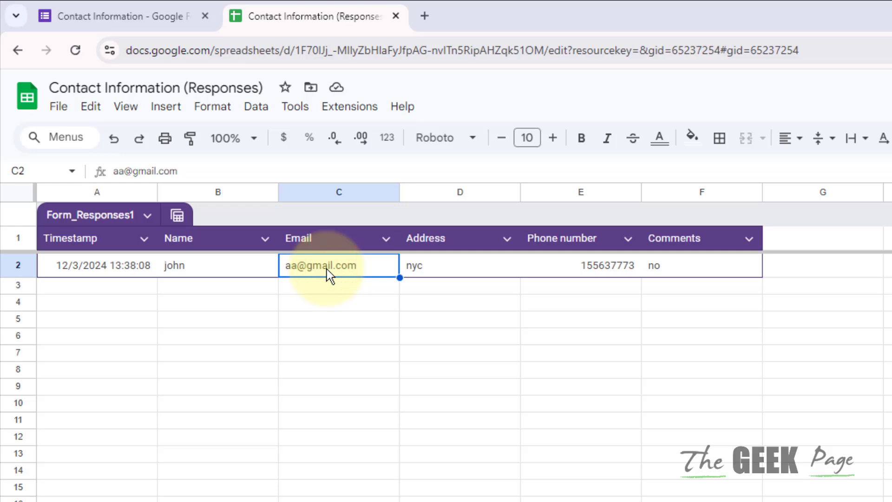